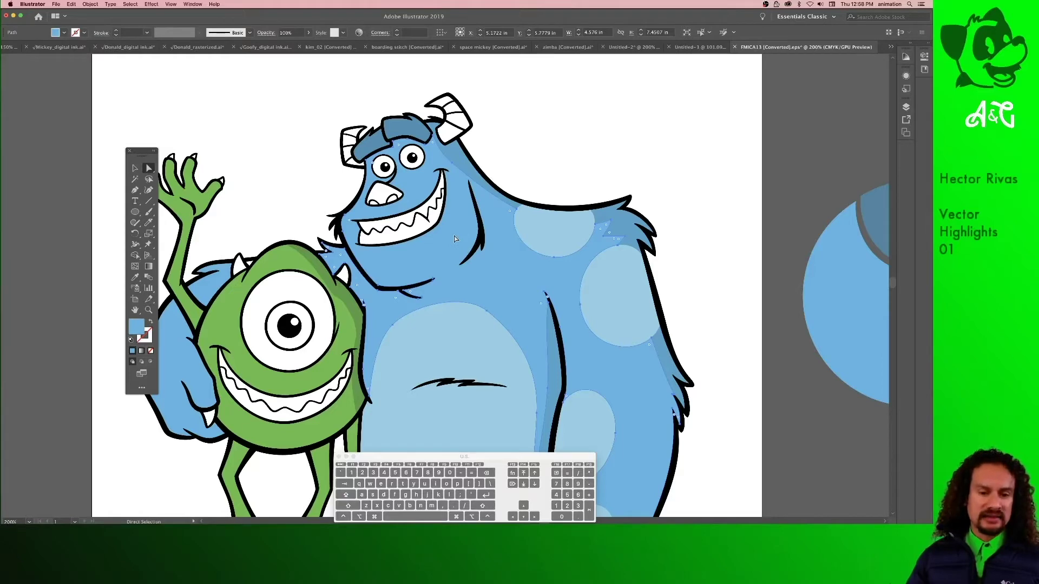
Inspect the blue arm's fill paths around the green monster in Outline view, then return to the normal preview.
{"action": "scroll", "coordinate": [455, 239], "scroll_direction": "left", "scroll_amount": 5}
{"action": "scroll", "coordinate": [455, 239], "scroll_direction": "down", "scroll_amount": 3}
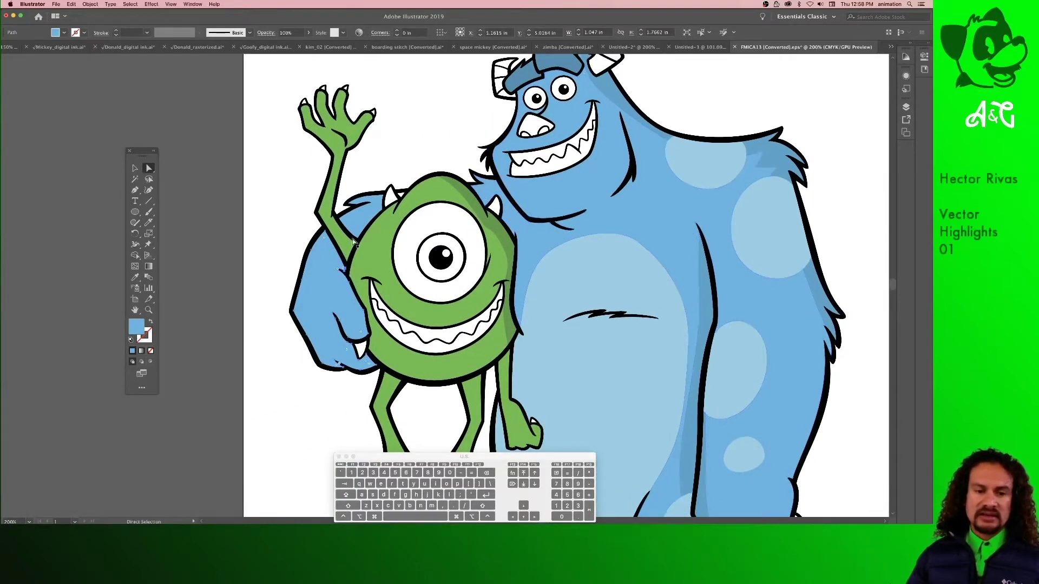
{"action": "key", "text": "super"}
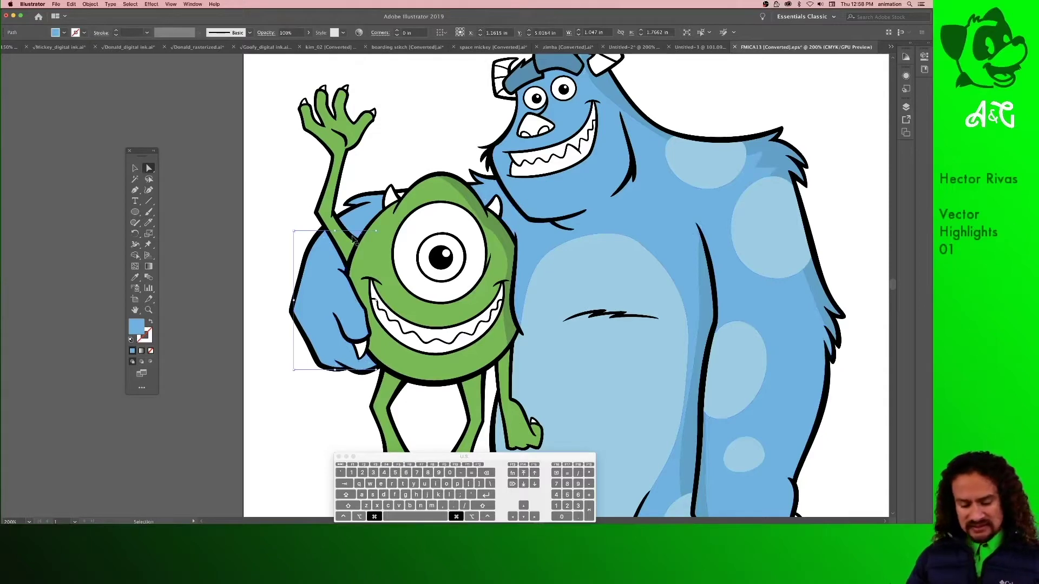
{"action": "key", "text": "super+y"}
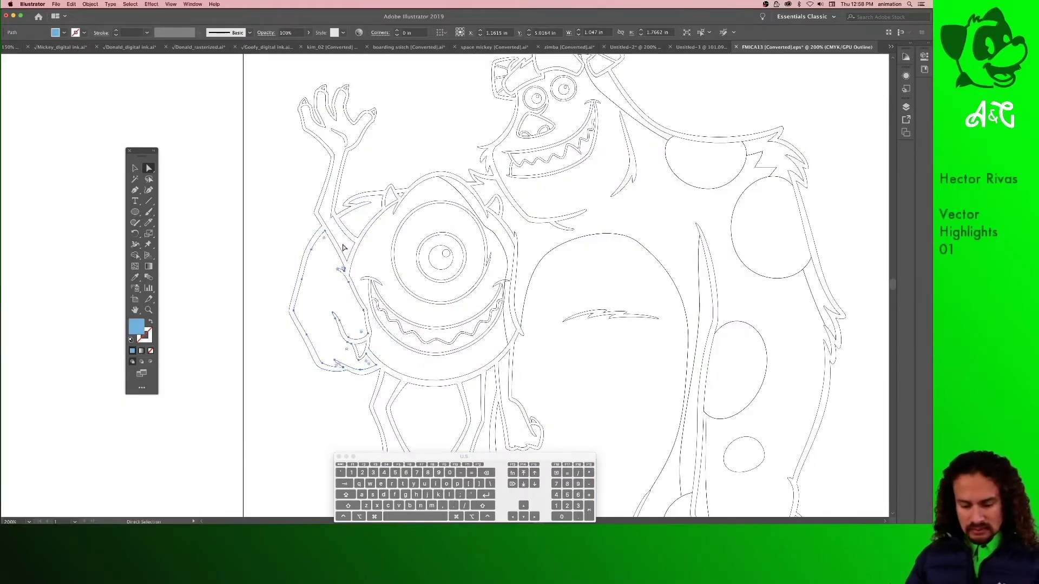
{"action": "key", "text": "super+equal"}
{"action": "scroll", "coordinate": [346, 254], "scroll_direction": "right", "scroll_amount": 5}
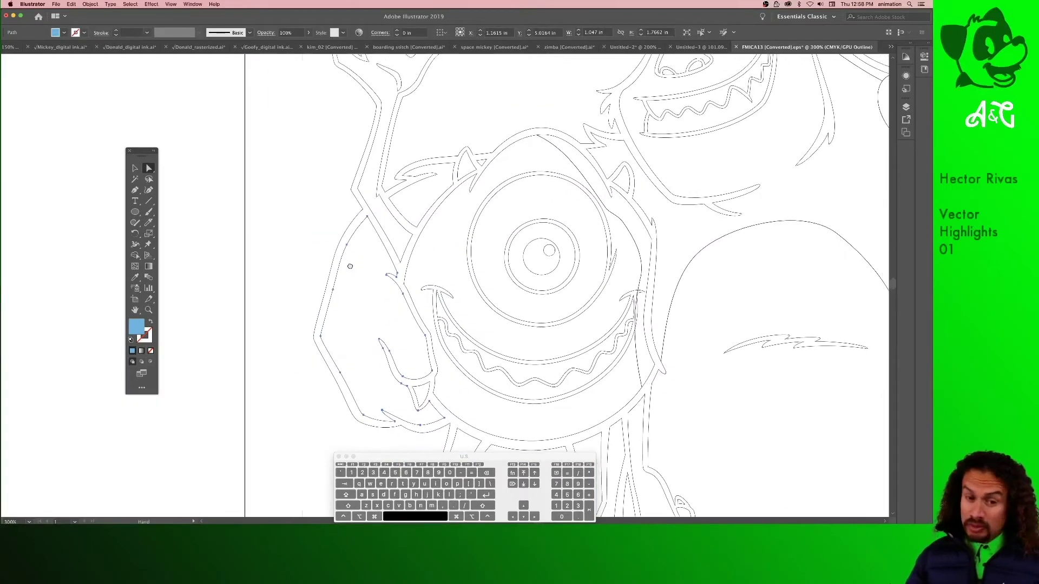
{"action": "key", "text": "super"}
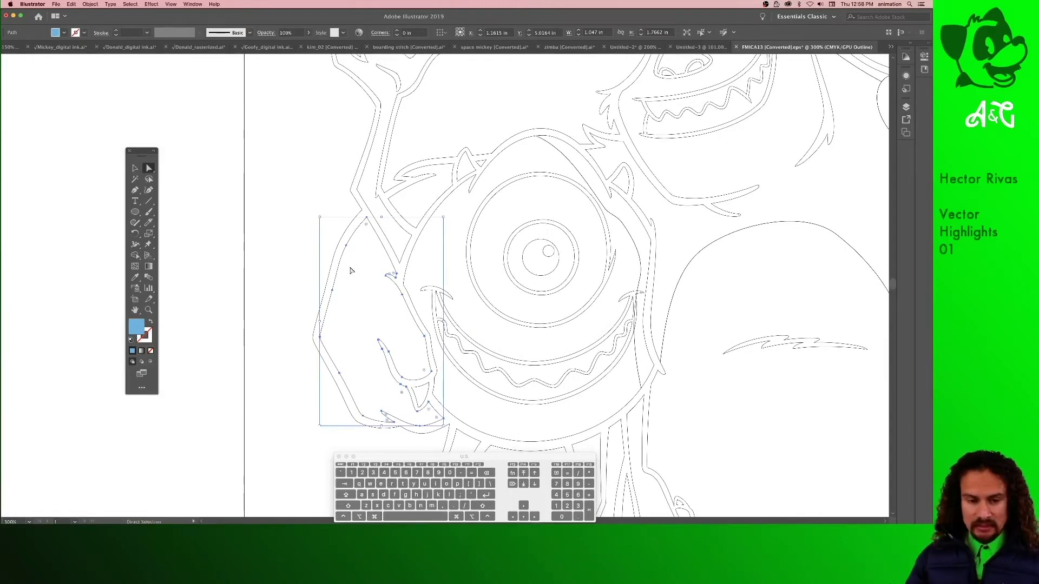
{"action": "key", "text": "super+y"}
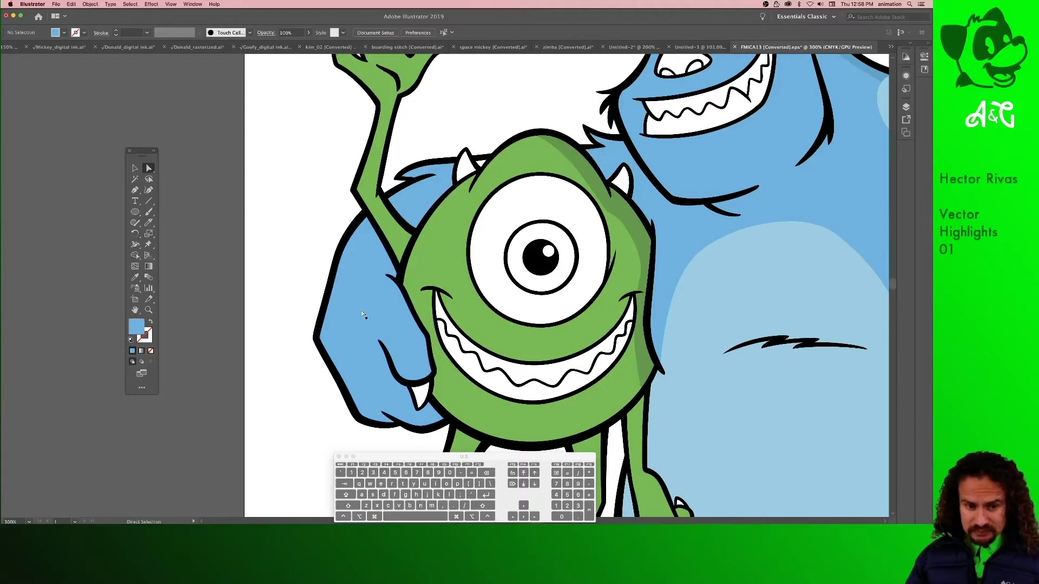
Try moving the blue arm fills off the black outline, the forearm alone and with the upper arm, undoing each move.
{"action": "left_click_drag", "start_coordinate": [363, 315], "coordinate": [291, 320]}
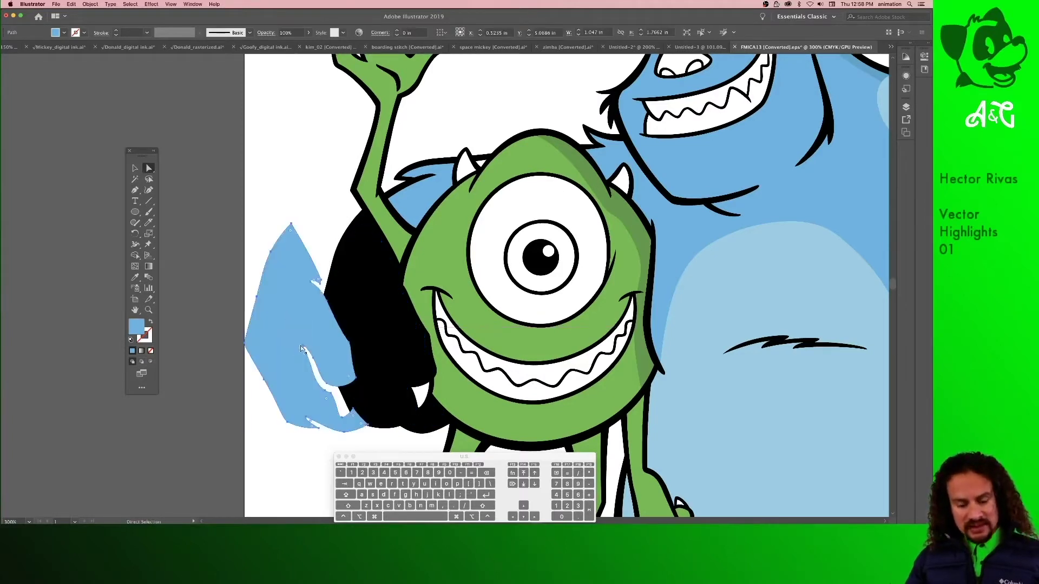
{"action": "key", "text": "super+z"}
{"action": "key", "text": "shift"}
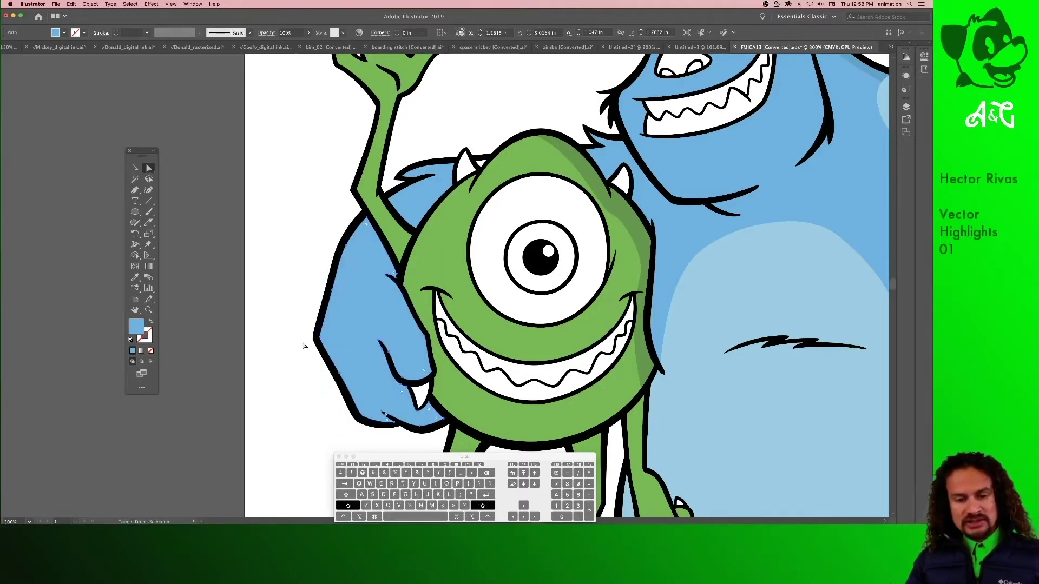
{"action": "left_click", "coordinate": [413, 201], "text": "shift"}
{"action": "left_click_drag", "start_coordinate": [355, 302], "coordinate": [215, 292]}
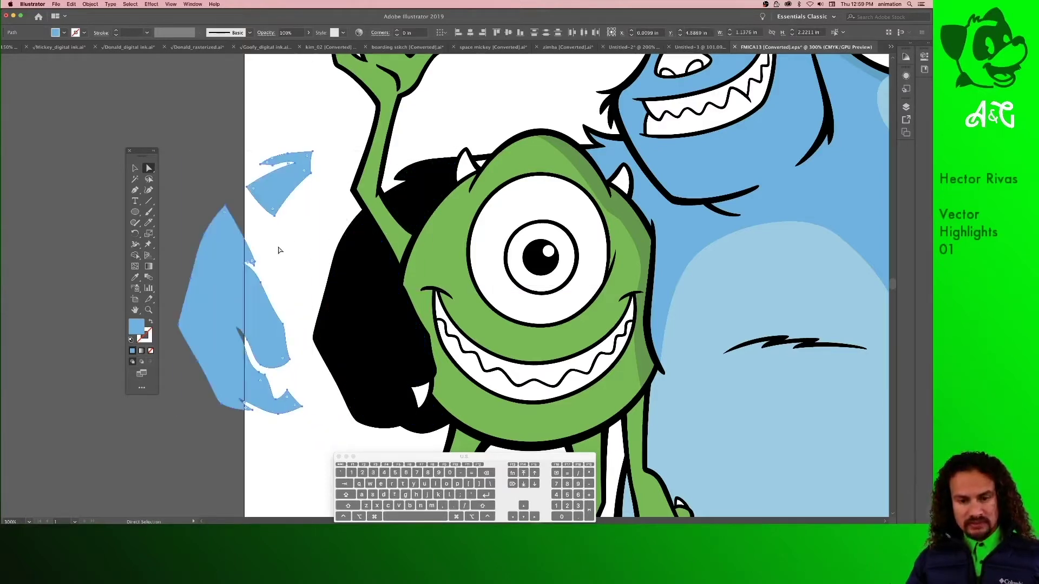
{"action": "key", "text": "super+z"}
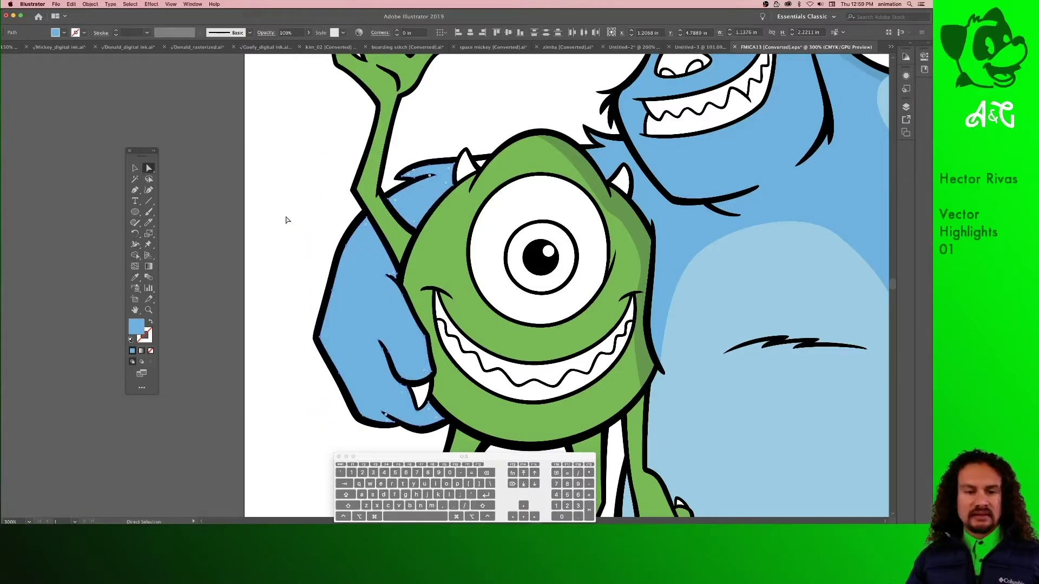
Fill the small white gap between the green monster's horn and head with the arm's blue using the Eyedropper.
{"action": "left_click", "coordinate": [480, 162]}
{"action": "key", "text": "i"}
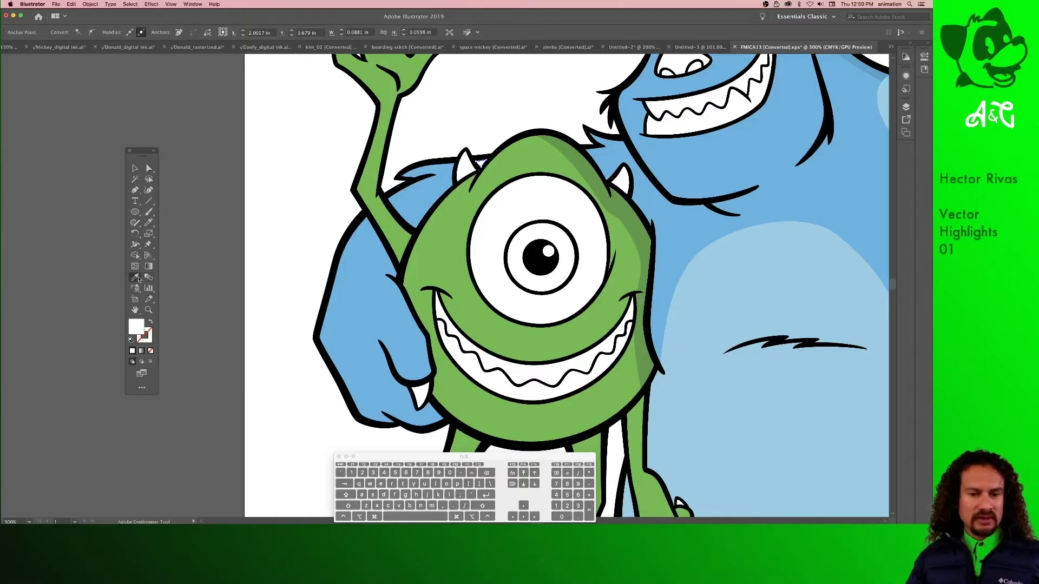
{"action": "left_click", "coordinate": [356, 277]}
{"action": "left_click", "coordinate": [149, 168]}
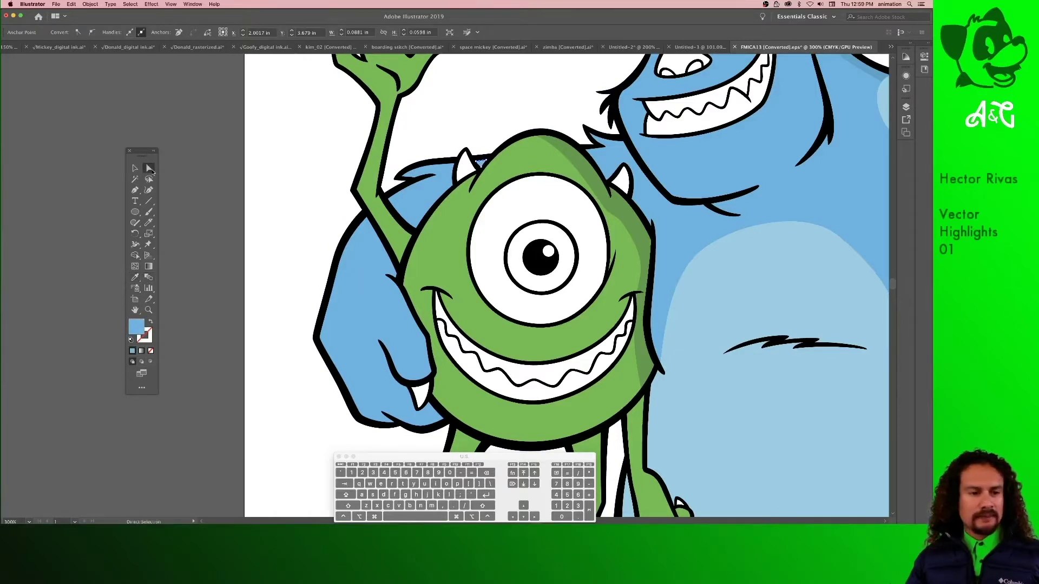
{"action": "left_click", "coordinate": [238, 195]}
Select both blue arm fills together, test-move them away from the black outline and undo the move.
{"action": "left_click", "coordinate": [432, 198], "text": "shift"}
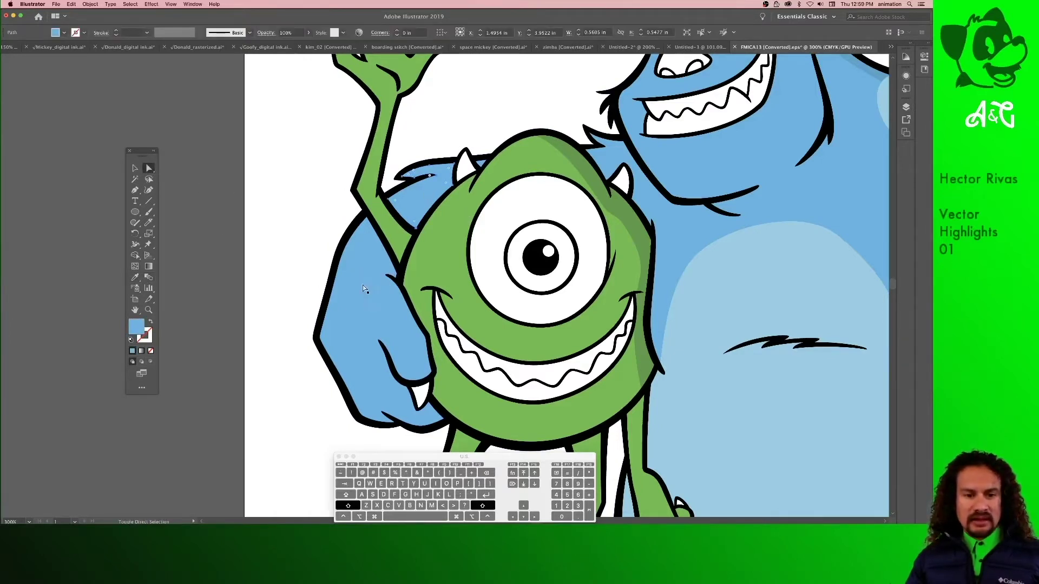
{"action": "left_click_drag", "start_coordinate": [347, 300], "coordinate": [193, 303]}
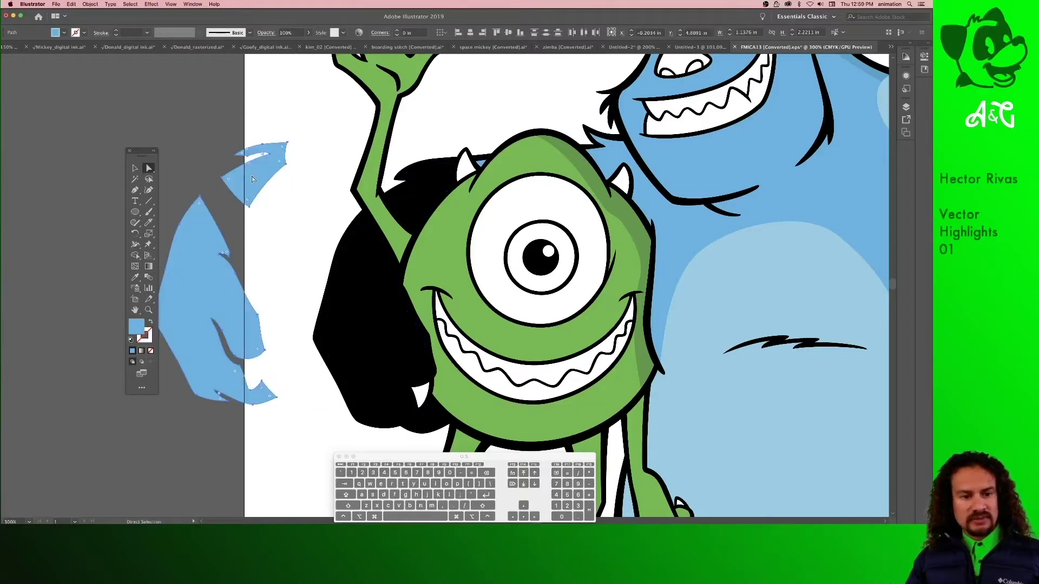
{"action": "key", "text": "super+z"}
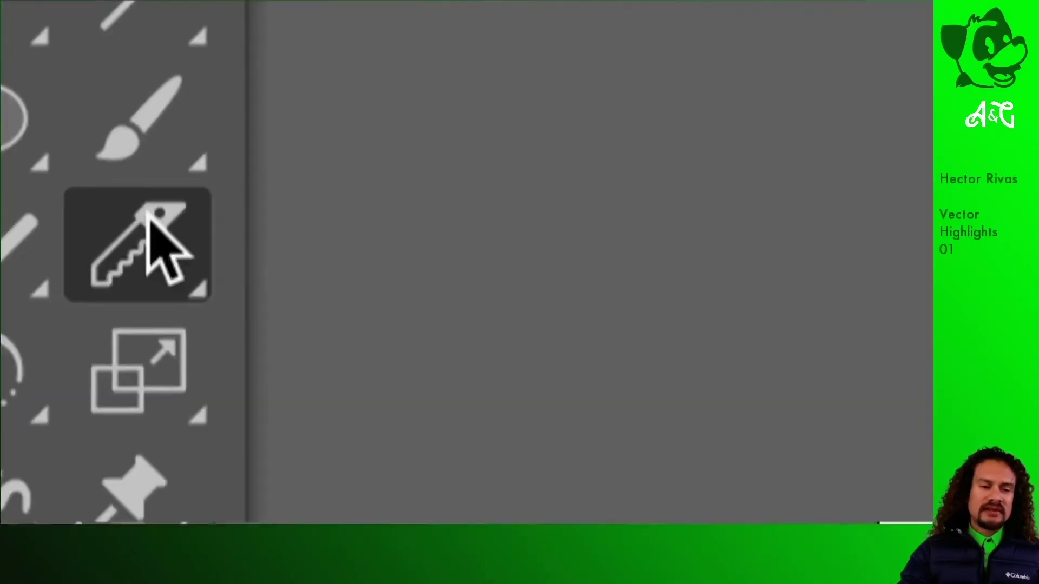
Cut both selected arm fills with the Knife tool along a curve from the shoulder down past the hand's lower edge.
{"action": "left_click", "coordinate": [154, 257]}
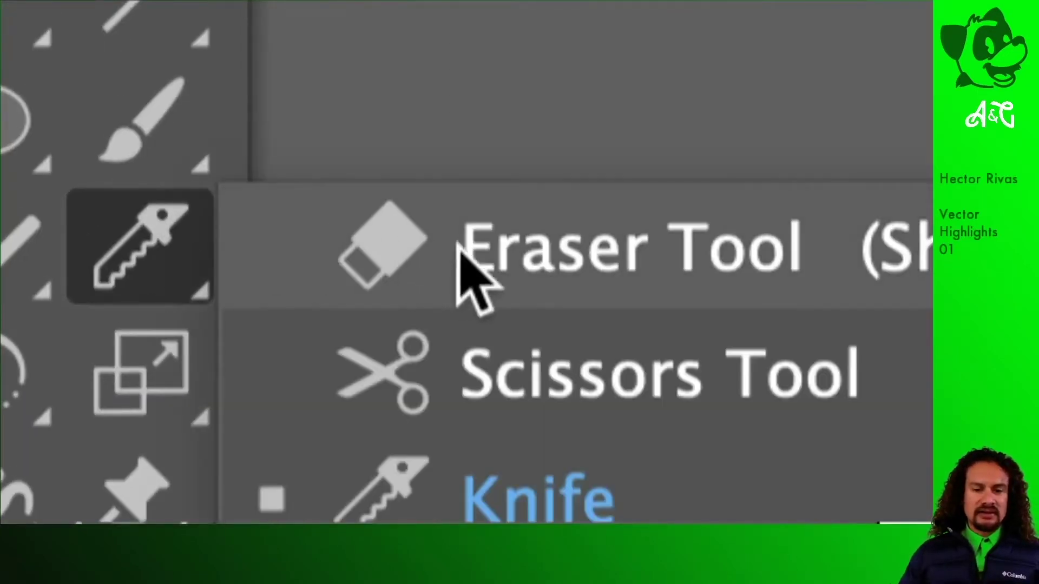
{"action": "left_click", "coordinate": [587, 477]}
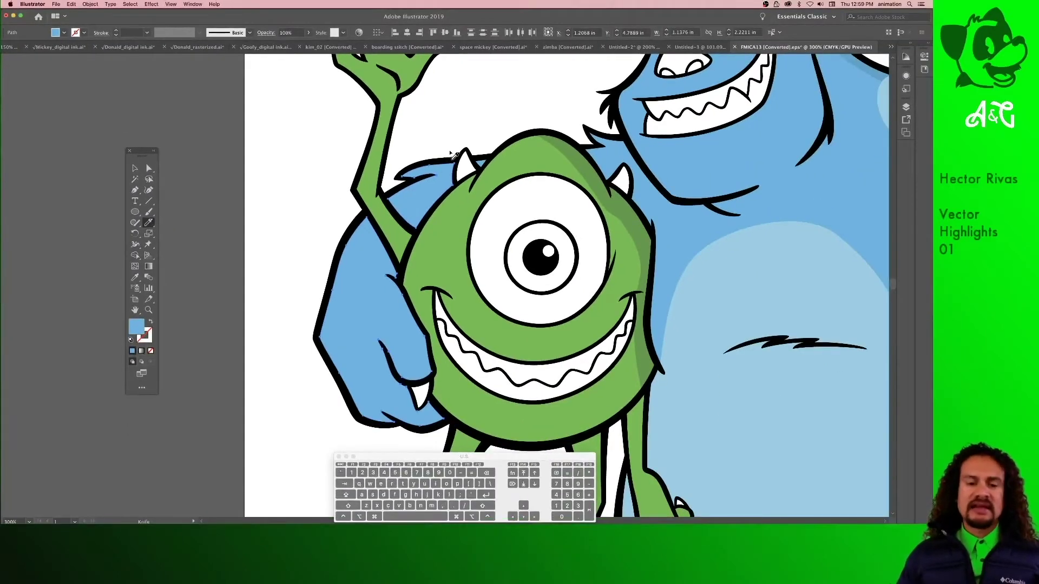
{"action": "mouse_move", "coordinate": [515, 158]}
{"action": "left_mouse_down"}
{"action": "mouse_move", "coordinate": [423, 193]}
{"action": "mouse_move", "coordinate": [381, 227]}
{"action": "mouse_move", "coordinate": [360, 268]}
{"action": "mouse_move", "coordinate": [360, 340]}
{"action": "left_mouse_up"}
{"action": "left_click_drag", "start_coordinate": [388, 420], "coordinate": [408, 445]}
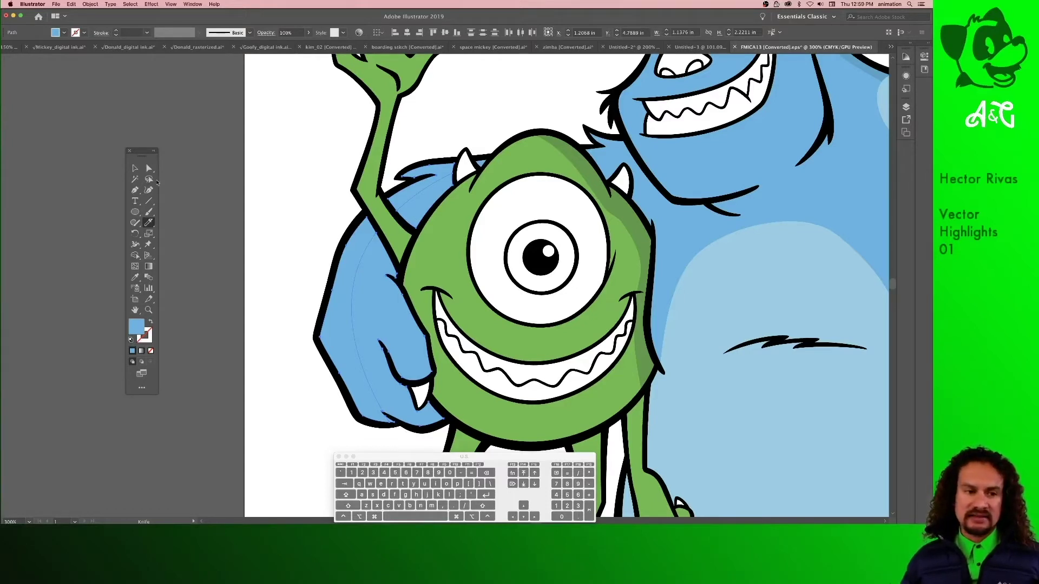
Select only the two outer strips cut from the arm, test-move them off the outline and undo the move.
{"action": "left_click", "coordinate": [149, 168]}
{"action": "left_click", "coordinate": [264, 199]}
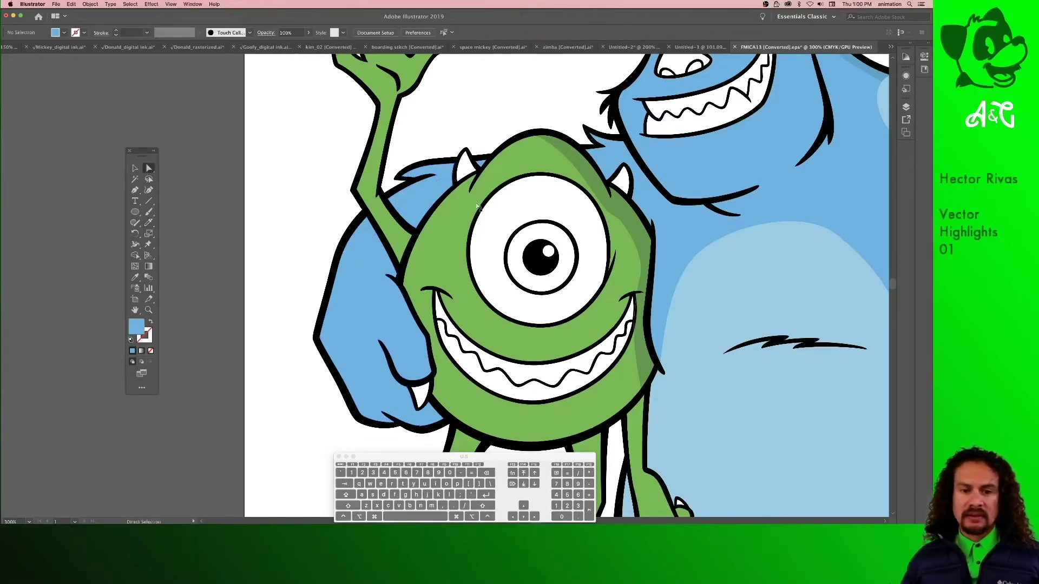
{"action": "left_click", "coordinate": [439, 171]}
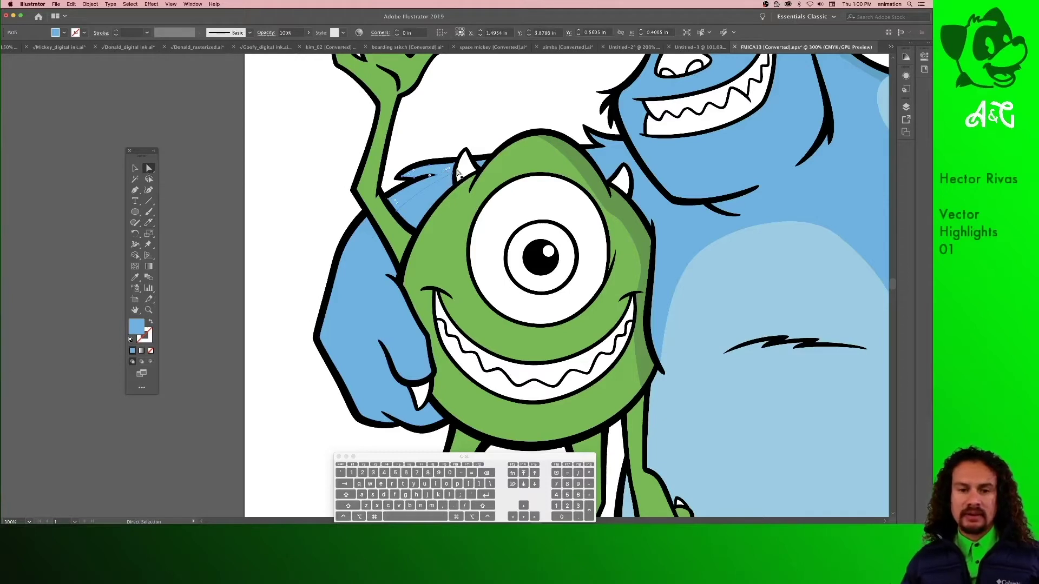
{"action": "key", "text": "shift"}
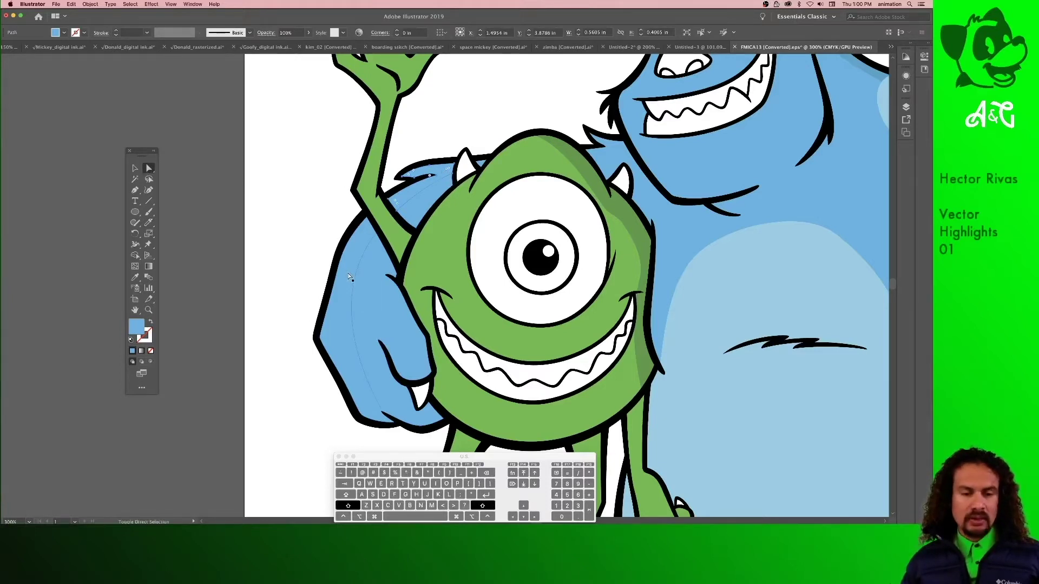
{"action": "left_click", "coordinate": [348, 276], "text": "shift"}
{"action": "left_click_drag", "start_coordinate": [346, 279], "coordinate": [232, 251]}
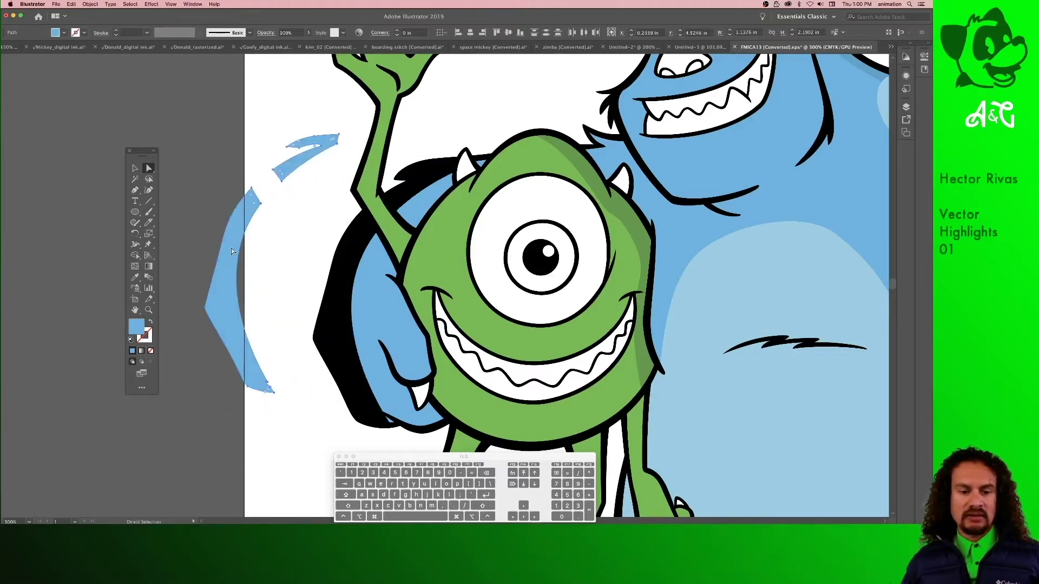
{"action": "key", "text": "super+z"}
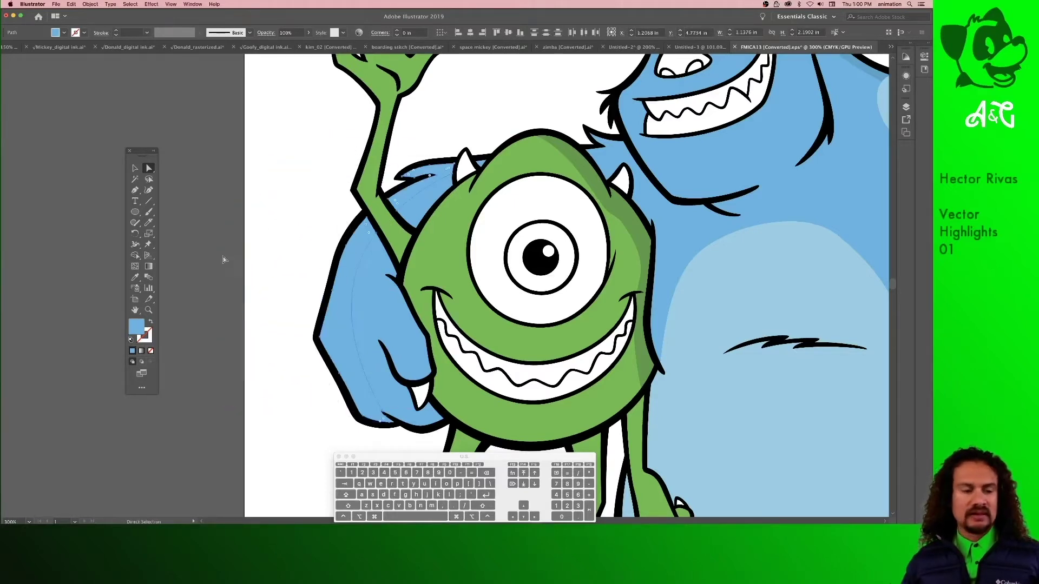
Set the fill of the two outer arm strips to light blue 8ECDED and deselect them.
{"action": "double_click", "coordinate": [135, 327]}
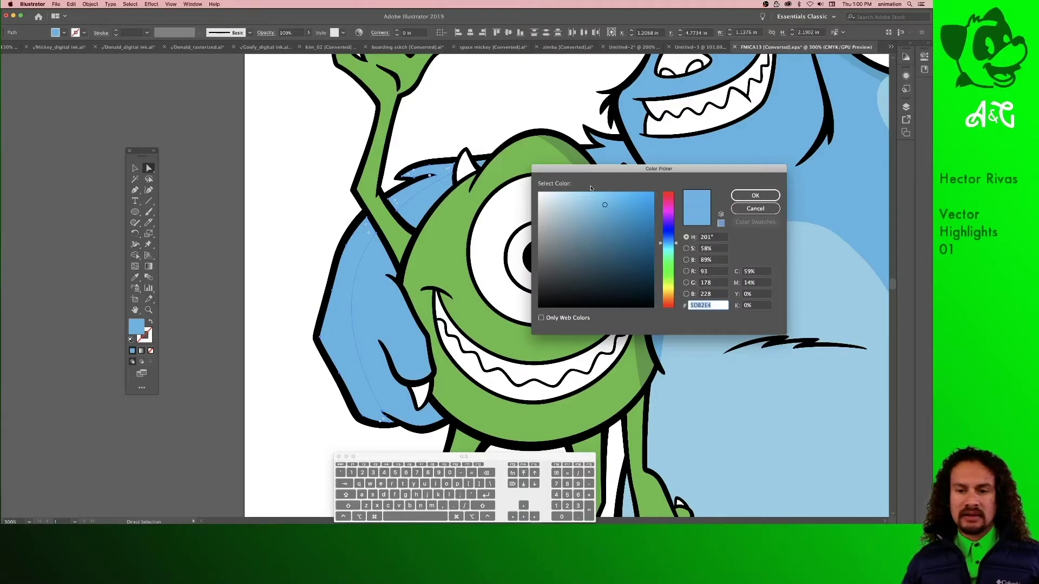
{"action": "left_click_drag", "start_coordinate": [579, 172], "coordinate": [241, 249]}
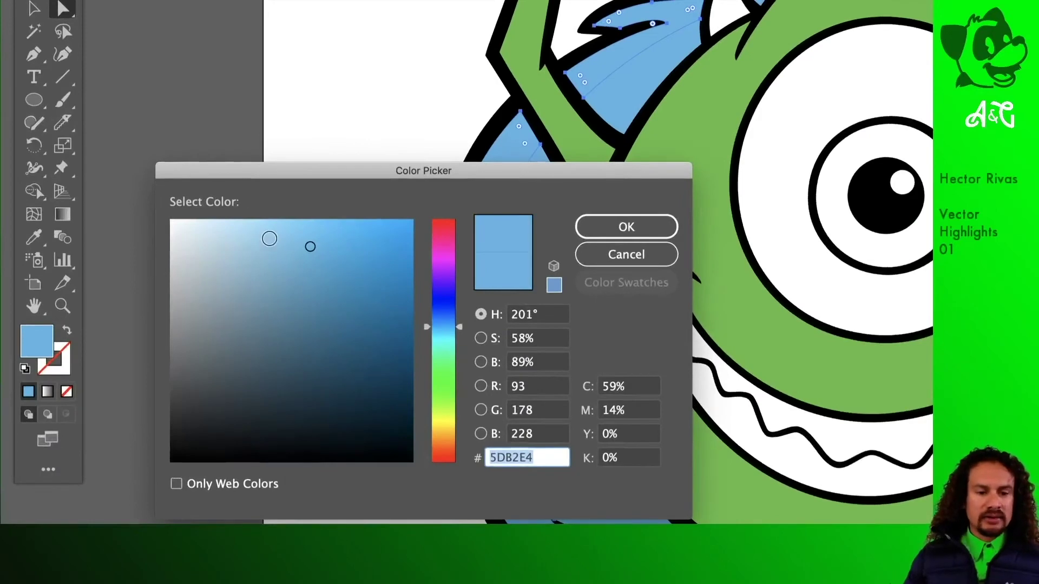
{"action": "left_click", "coordinate": [268, 235]}
{"action": "left_click", "coordinate": [600, 229]}
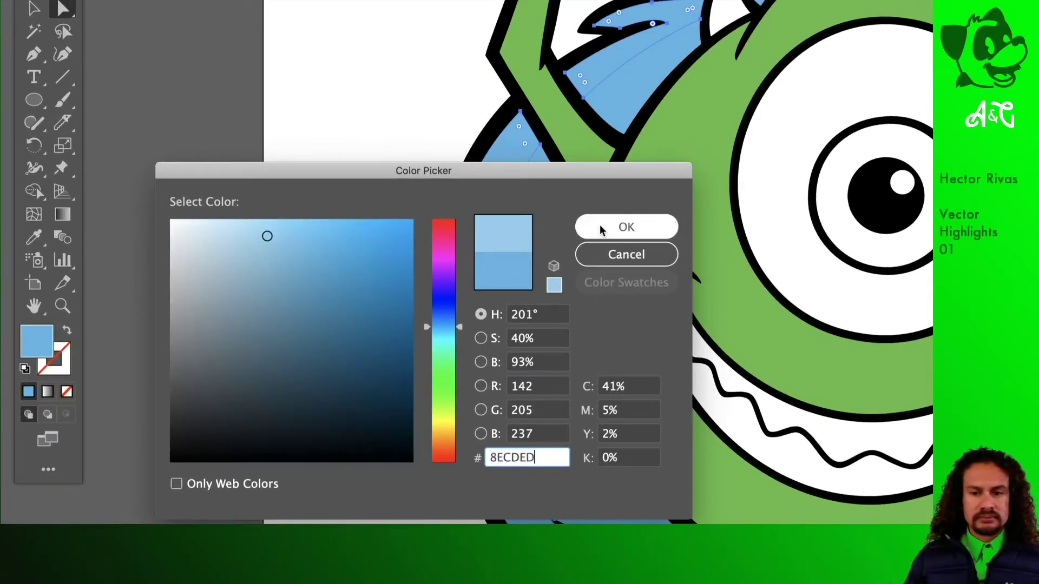
{"action": "key", "text": "super"}
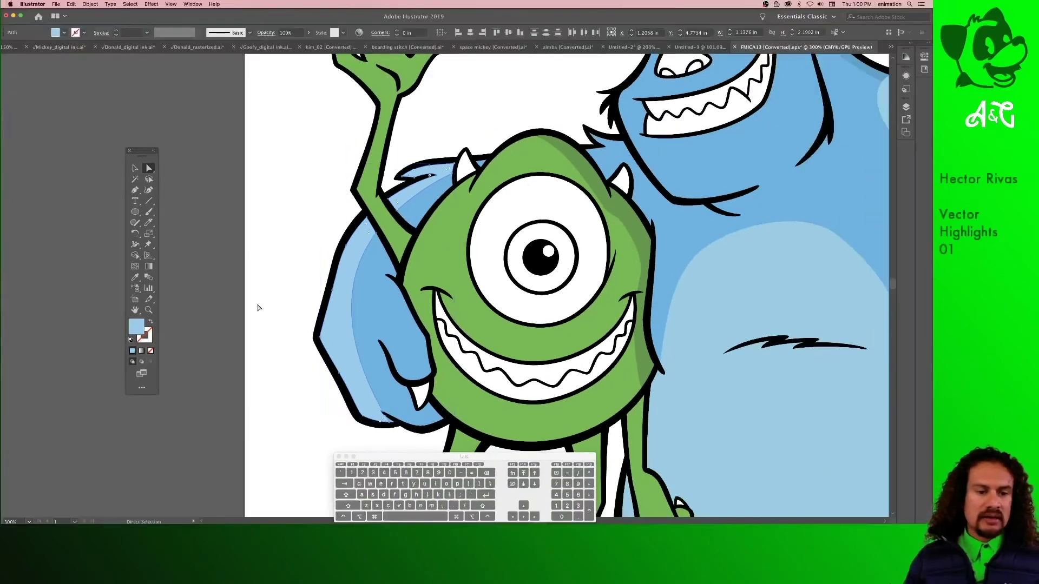
{"action": "left_click", "coordinate": [325, 287]}
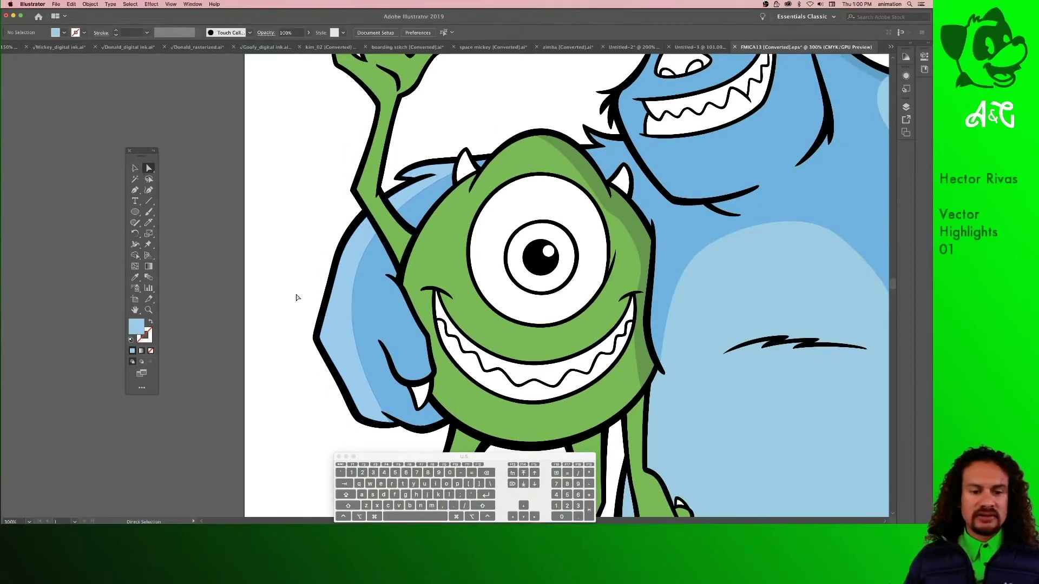
Reselect both outer arm strips, adjust their highlight fill to the slightly darker blue 88C8E2 and deselect.
{"action": "left_click", "coordinate": [343, 353]}
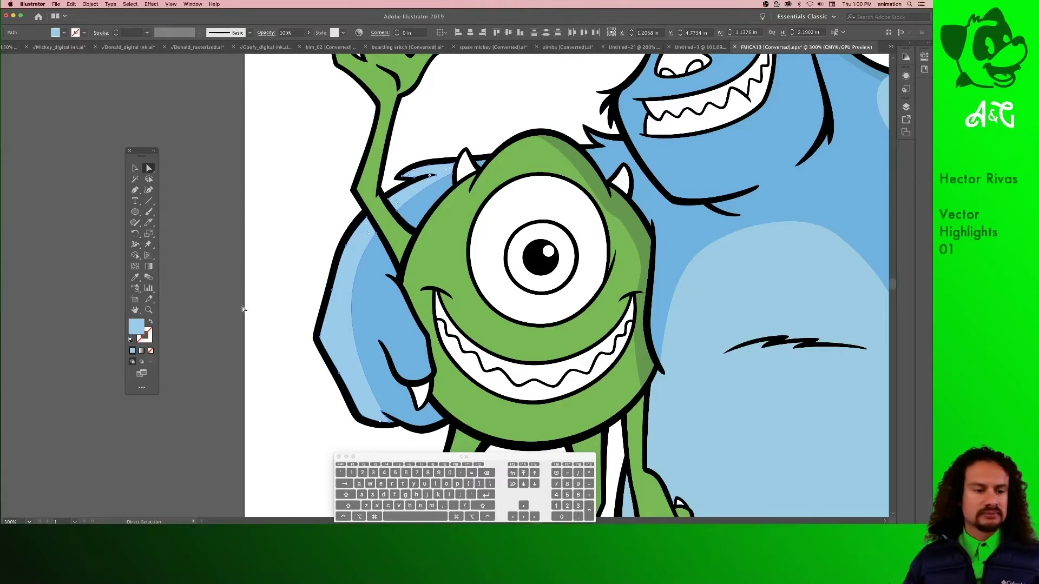
{"action": "double_click", "coordinate": [132, 332]}
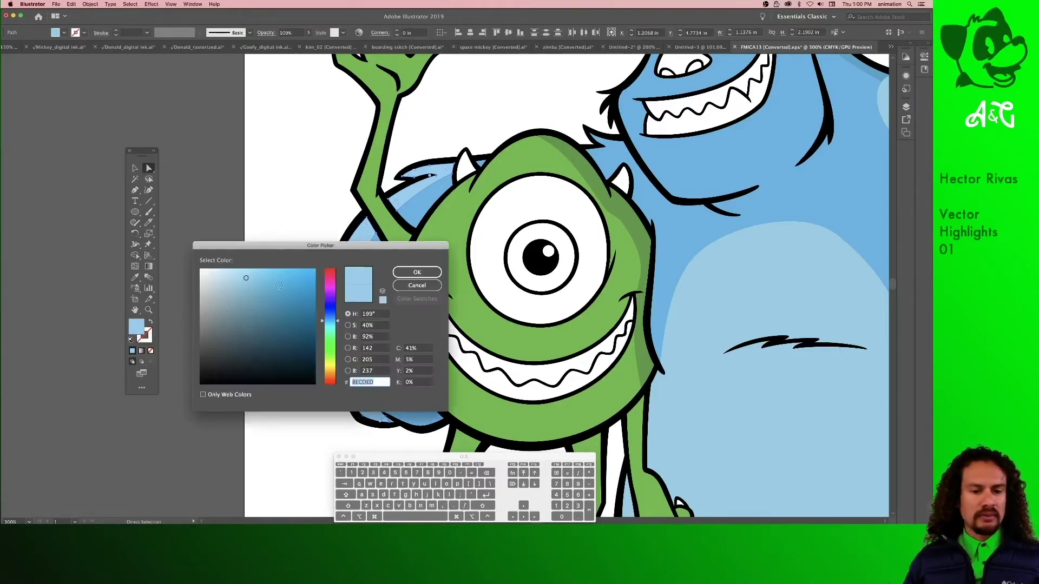
{"action": "left_click", "coordinate": [238, 275]}
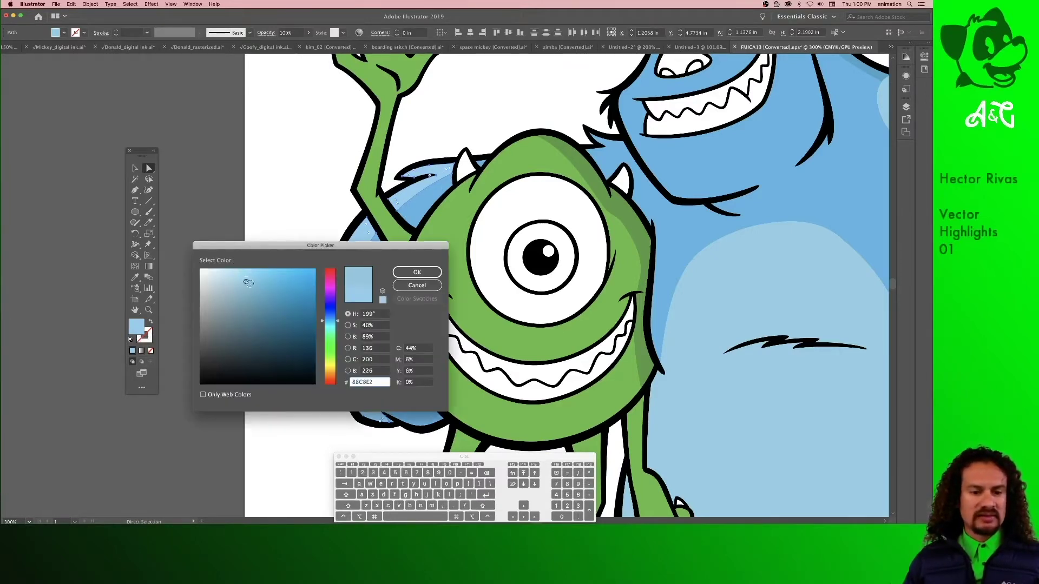
{"action": "left_click", "coordinate": [417, 272]}
{"action": "left_click", "coordinate": [274, 312]}
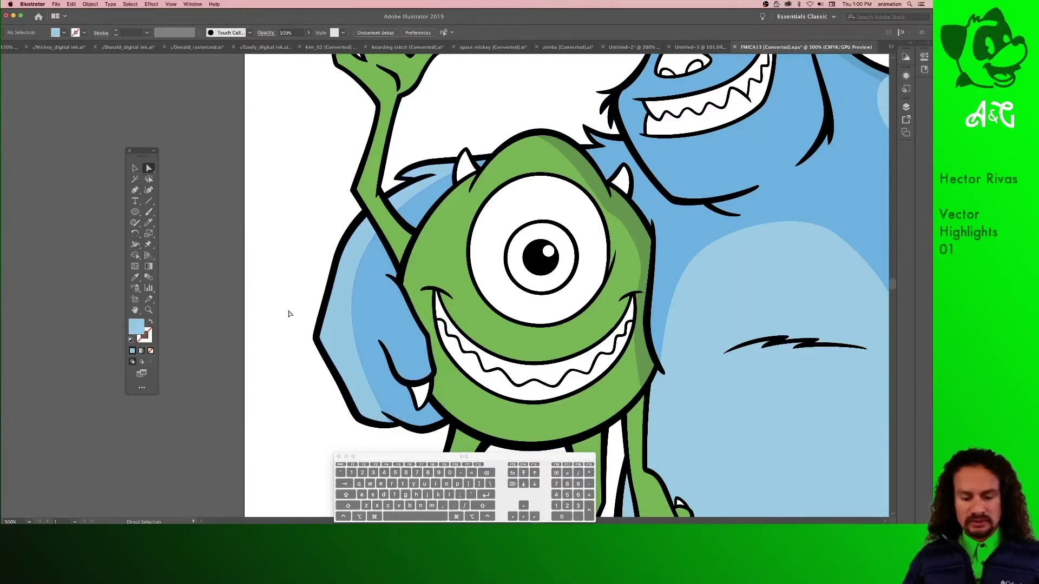
Review the whole artwork with its new arm highlight at 100% and minimize the document window.
{"action": "key", "text": "super+1"}
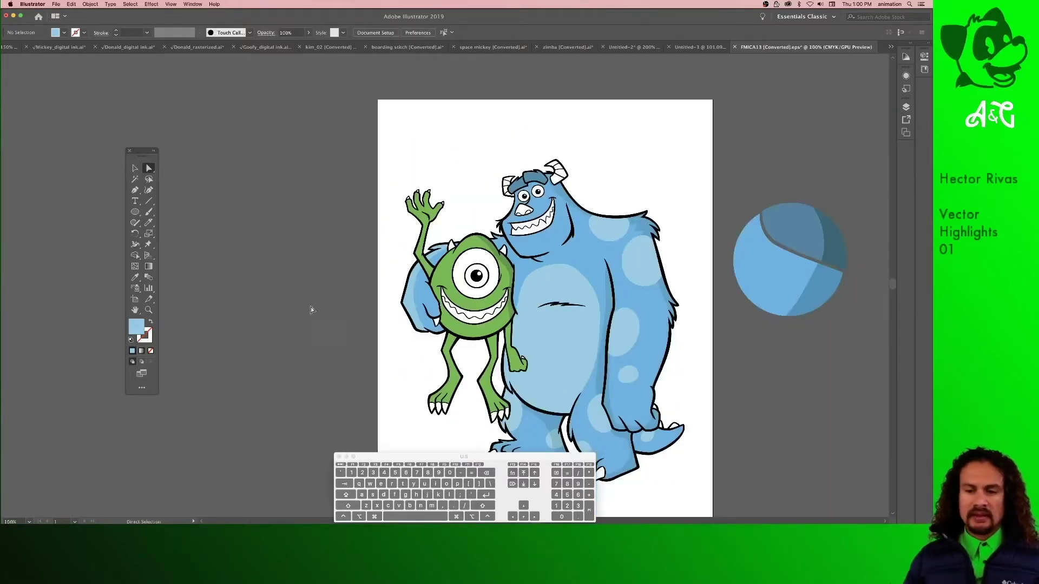
{"action": "left_click_drag", "start_coordinate": [577, 399], "coordinate": [548, 288]}
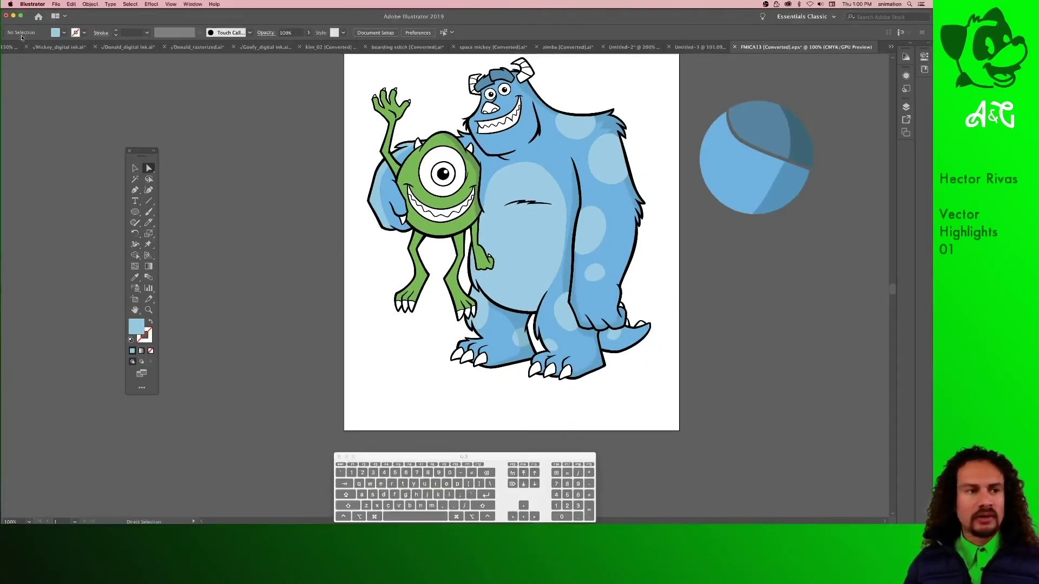
{"action": "left_click", "coordinate": [14, 16]}
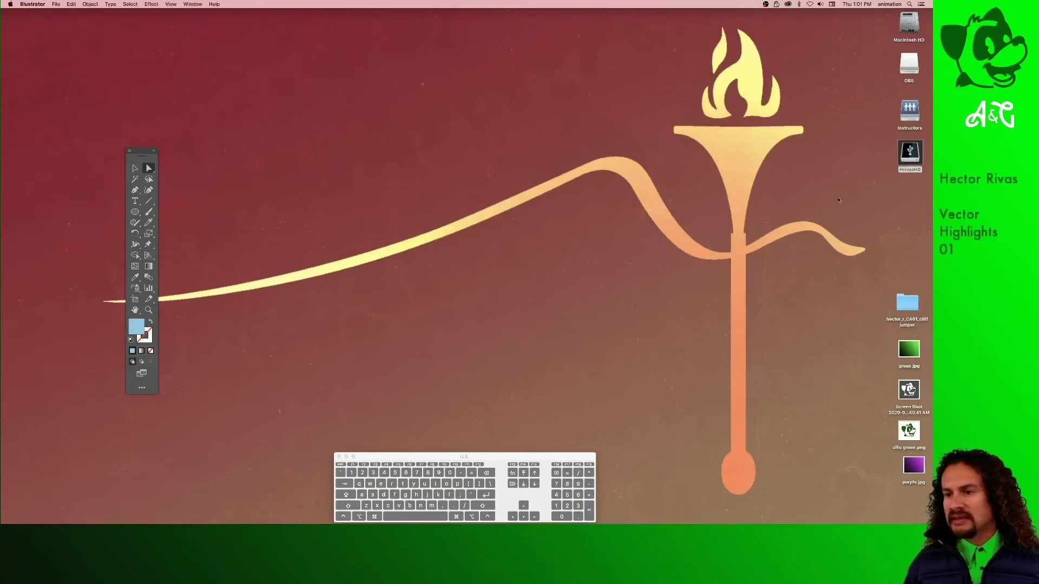
Open the external drive in Finder and expand the marvel folder inside the Character_art folder.
{"action": "double_click", "coordinate": [910, 154]}
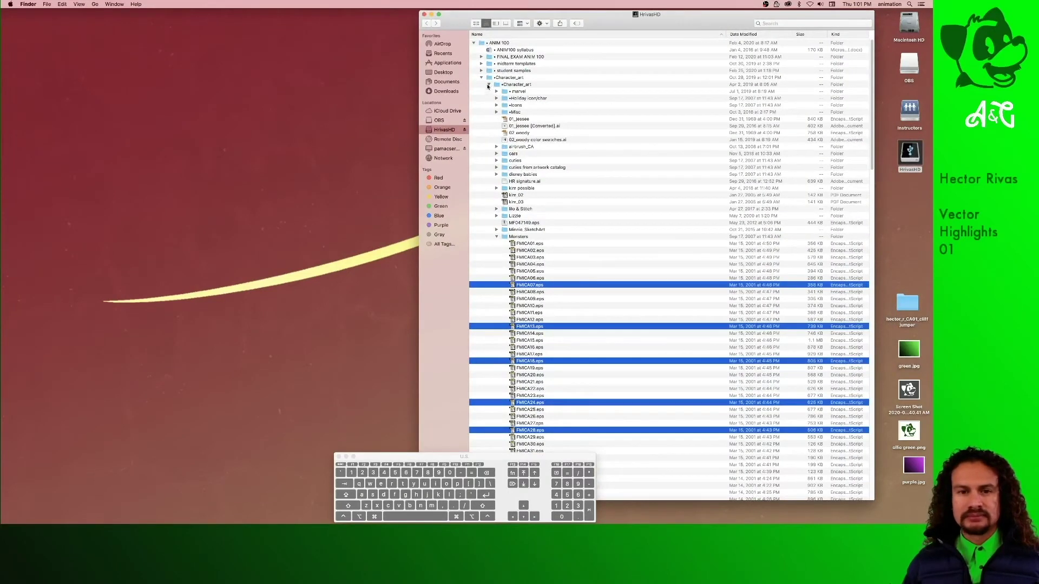
{"action": "left_click", "coordinate": [482, 78]}
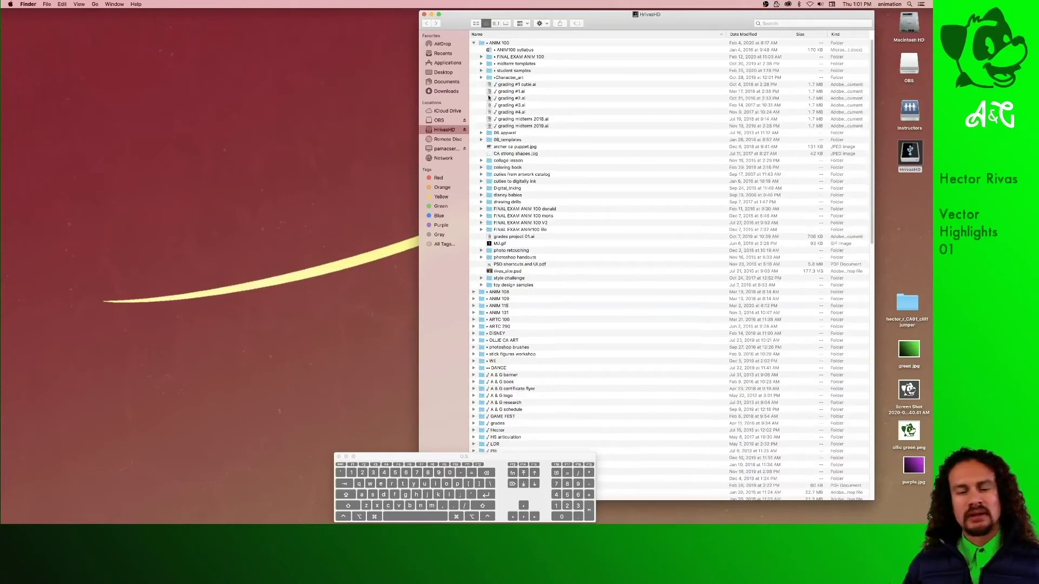
{"action": "left_click", "coordinate": [481, 79]}
{"action": "left_click", "coordinate": [497, 92]}
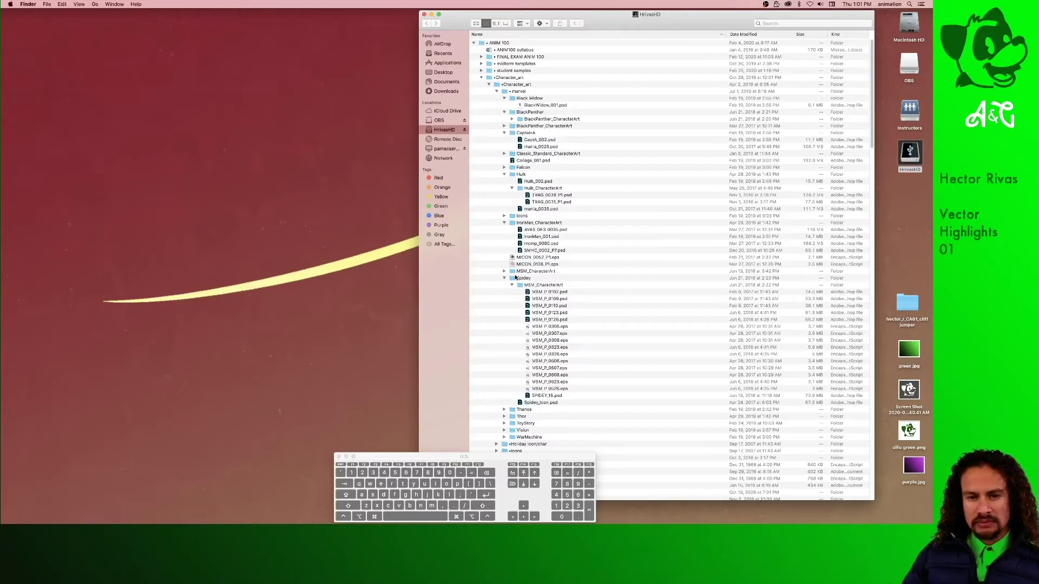
Open MSM_P_0308.eps, MSM_P_0326.eps and MSM_P_0508.eps in Illustrator, answering the 9-slice scaling questions.
{"action": "left_click", "coordinate": [529, 341]}
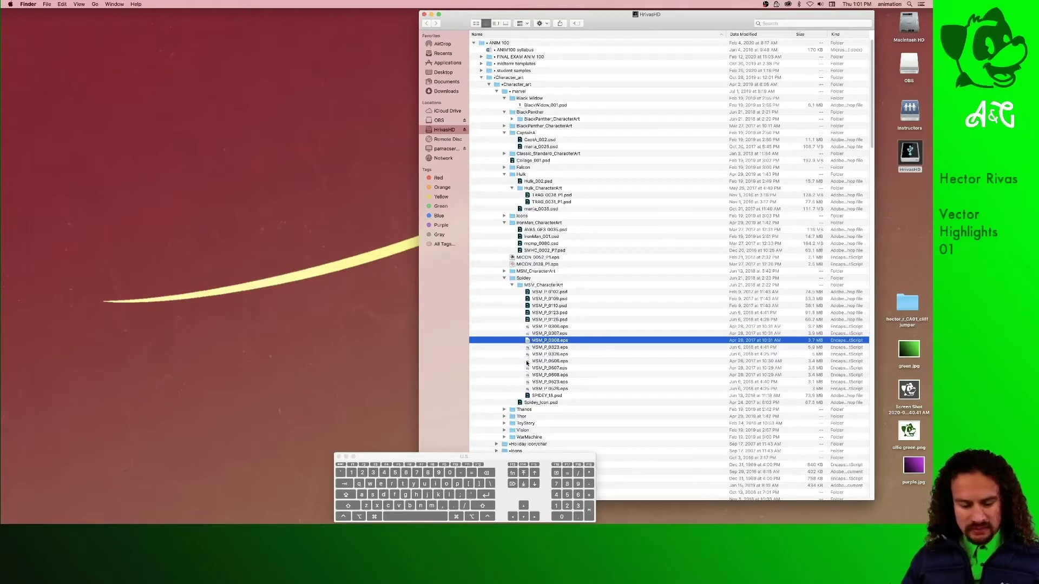
{"action": "left_click", "coordinate": [528, 355], "text": "super"}
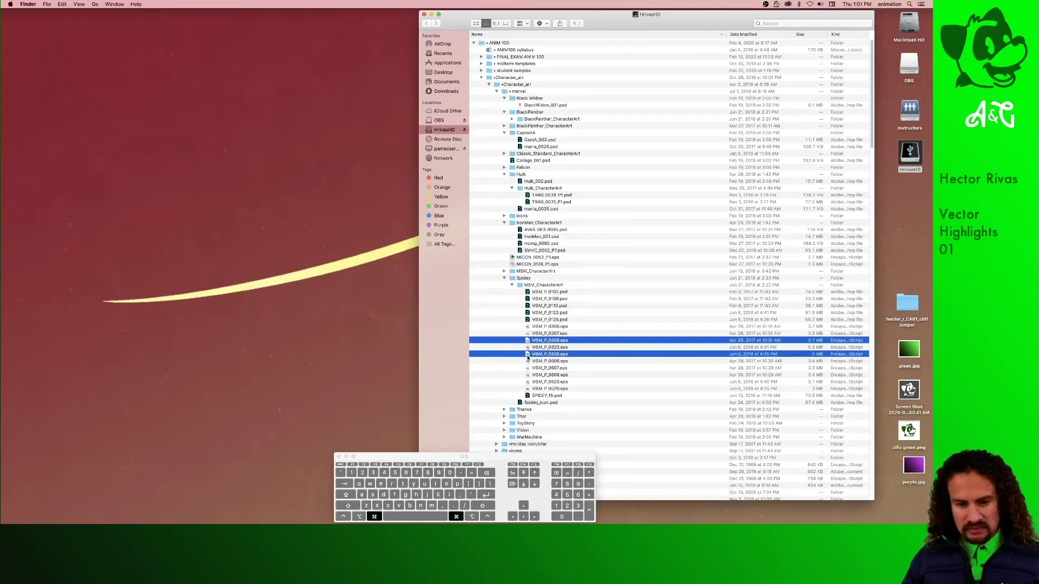
{"action": "left_click", "coordinate": [528, 375], "text": "super"}
{"action": "left_click_drag", "start_coordinate": [529, 375], "coordinate": [269, 508]}
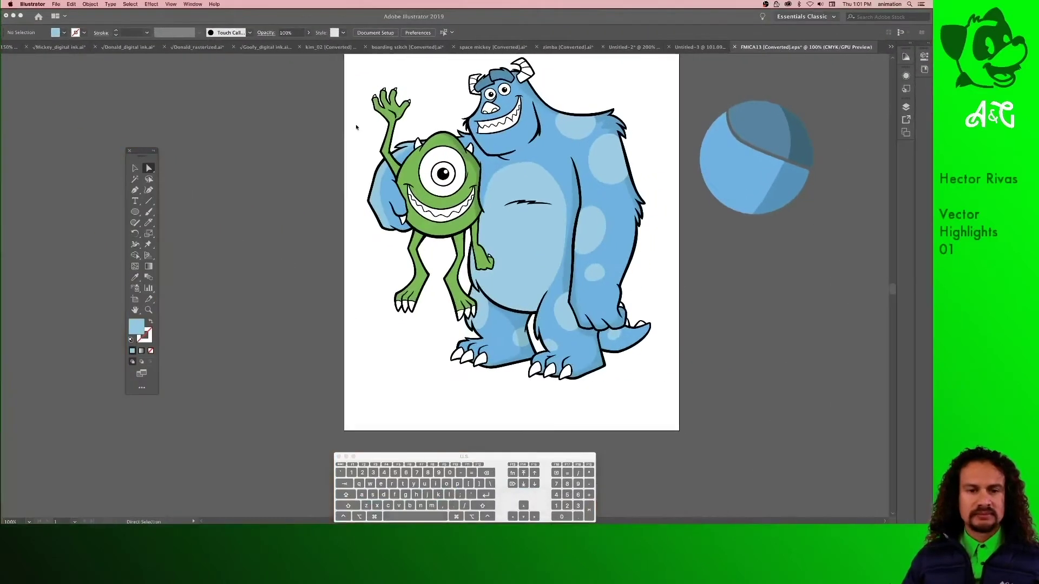
{"action": "left_click", "coordinate": [520, 289]}
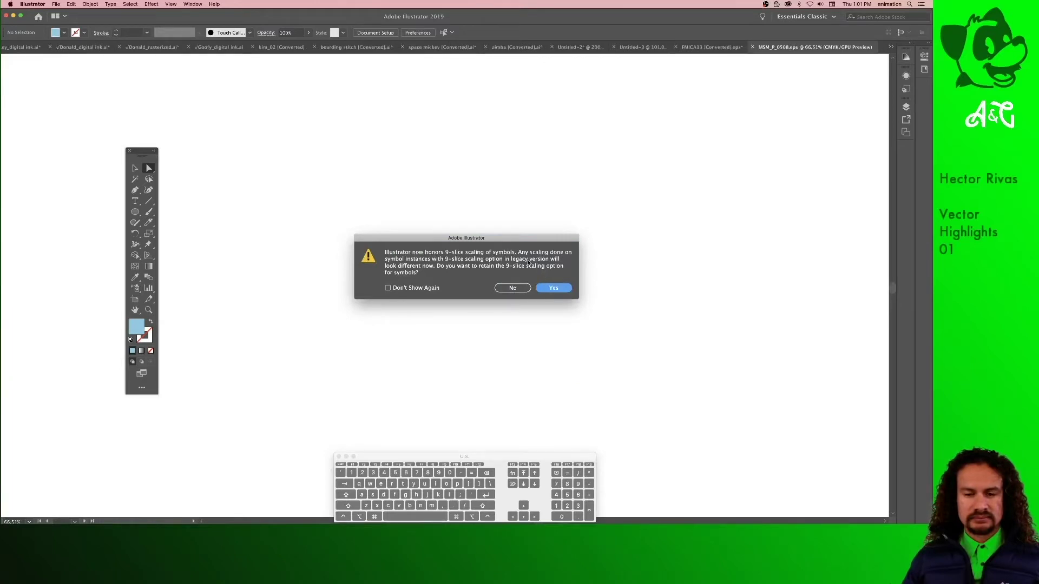
{"action": "left_click", "coordinate": [542, 289]}
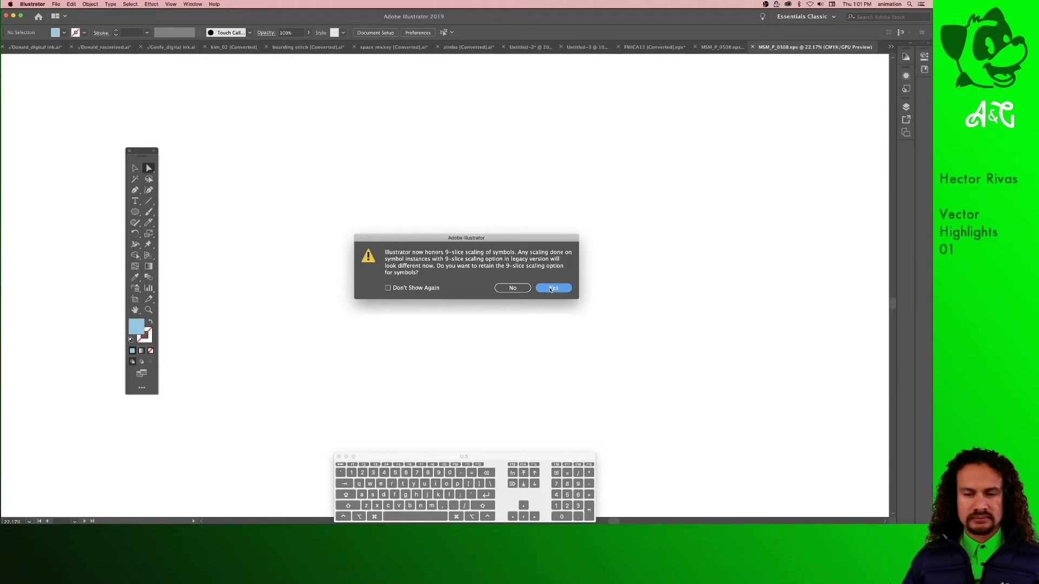
{"action": "left_click", "coordinate": [551, 288]}
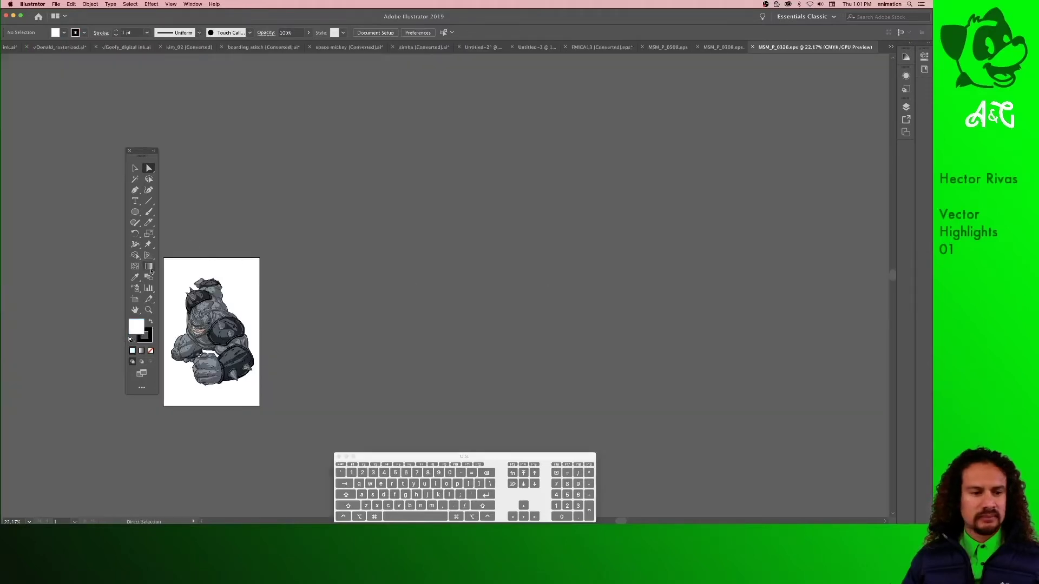
Examine the grey rhino character's outlines, shadows and highlights at 200%, from the head down to the fists and back.
{"action": "left_click", "coordinate": [149, 310]}
{"action": "key", "text": "super+0"}
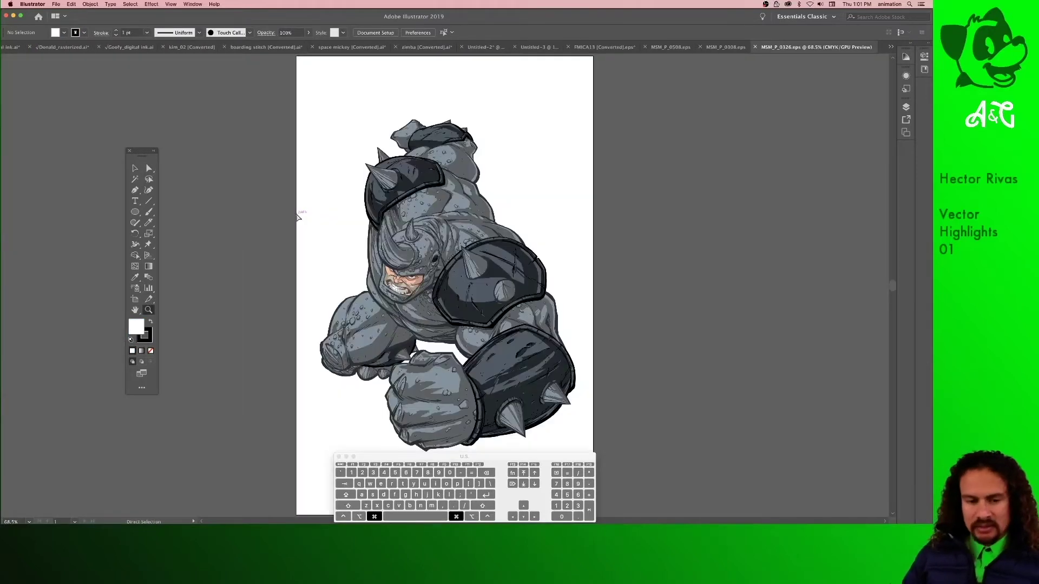
{"action": "key", "text": "super+equal"}
{"action": "key", "text": "super+equal"}
{"action": "key", "text": "super+equal"}
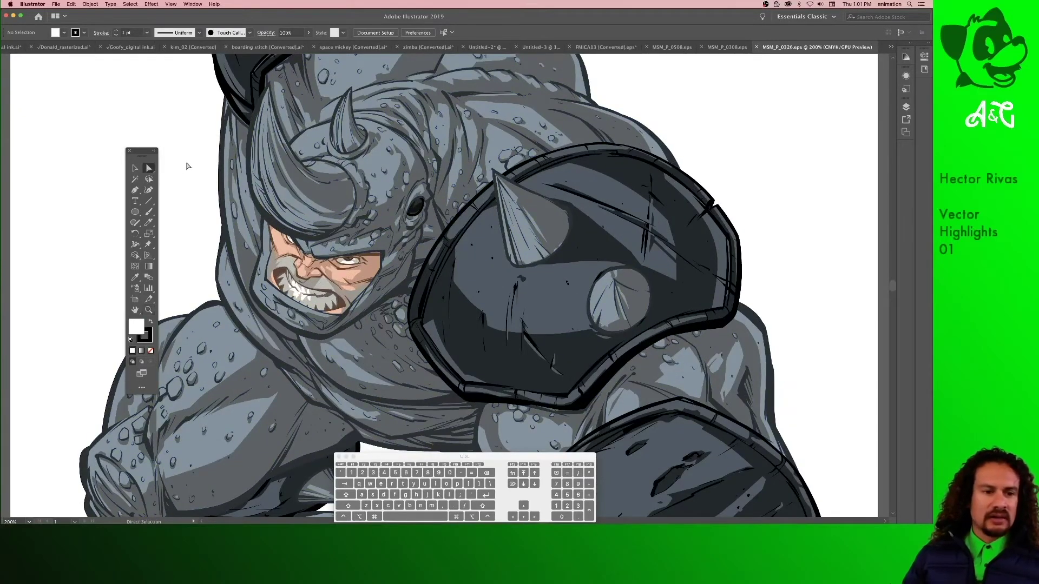
{"action": "left_click_drag", "start_coordinate": [457, 254], "coordinate": [509, 204]}
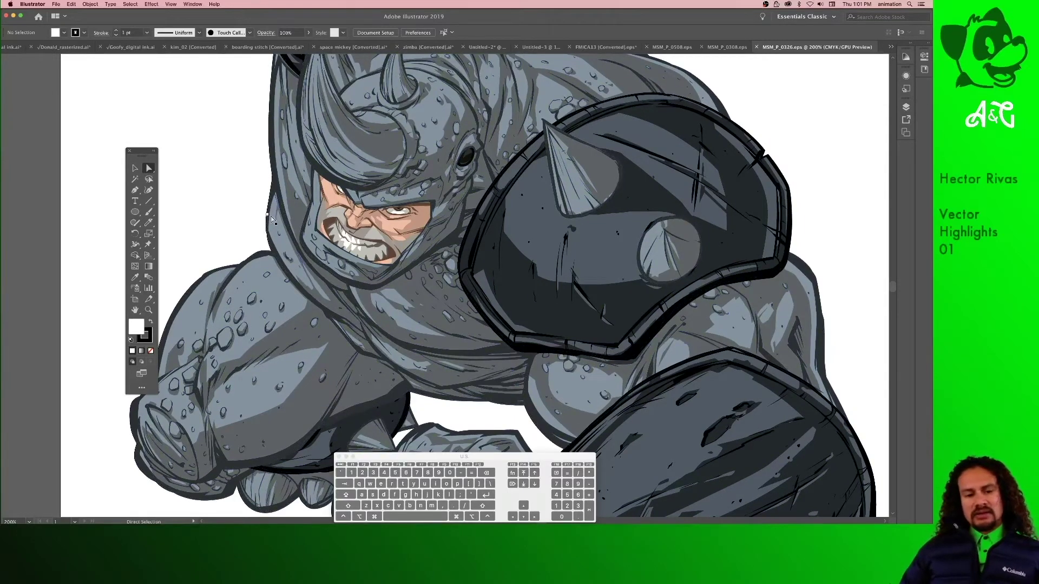
{"action": "left_click_drag", "start_coordinate": [326, 87], "coordinate": [347, 379]}
{"action": "left_click_drag", "start_coordinate": [383, 265], "coordinate": [447, 78]}
{"action": "left_click_drag", "start_coordinate": [390, 432], "coordinate": [394, 359]}
{"action": "left_click_drag", "start_coordinate": [408, 394], "coordinate": [417, 253]}
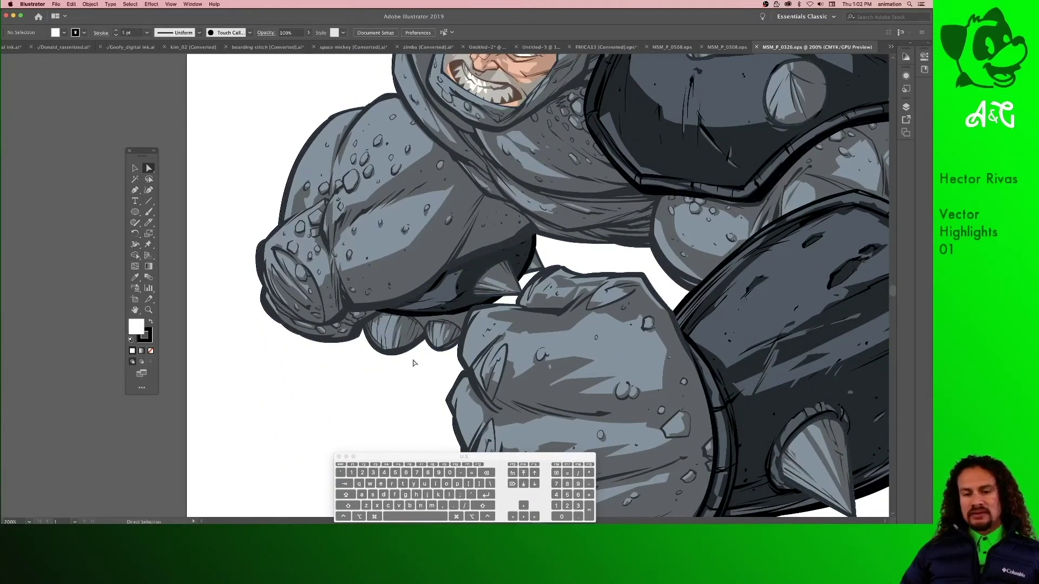
{"action": "key", "text": "space"}
{"action": "left_click_drag", "start_coordinate": [390, 362], "coordinate": [303, 232]}
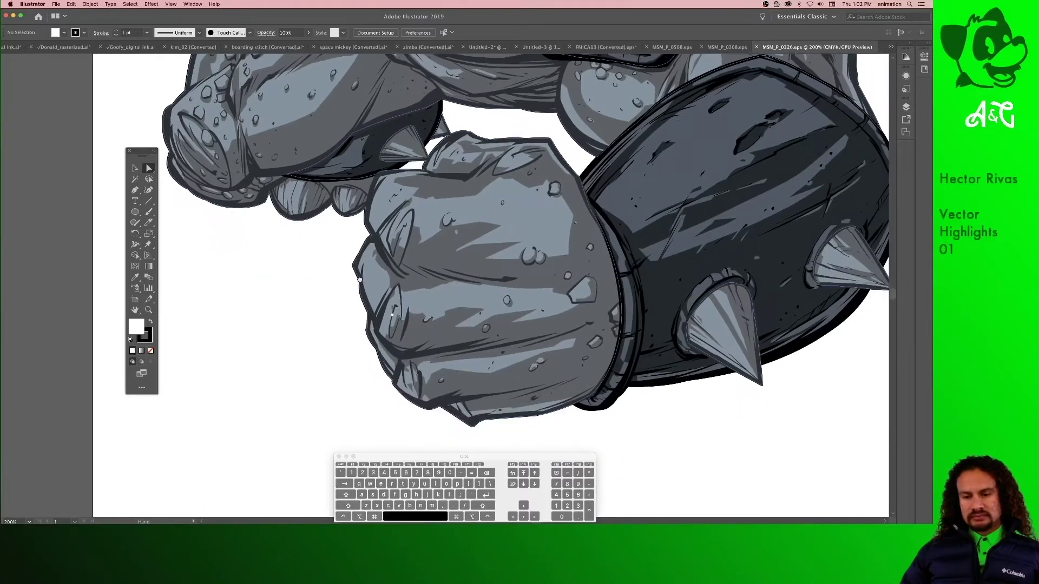
{"action": "left_click_drag", "start_coordinate": [367, 217], "coordinate": [376, 324]}
{"action": "left_click_drag", "start_coordinate": [461, 100], "coordinate": [516, 292]}
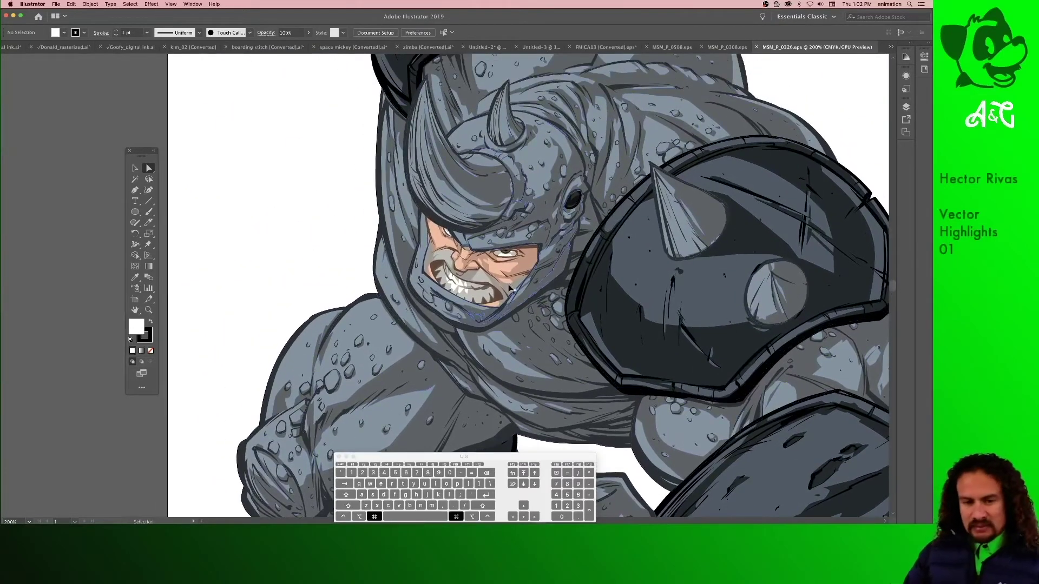
Inspect the rhino character's face at 800% in Outline and Preview modes, selecting the cheek line and the skin fill.
{"action": "left_click", "coordinate": [507, 278]}
{"action": "key", "text": "super+equal"}
{"action": "key", "text": "super+equal"}
{"action": "key", "text": "super+equal"}
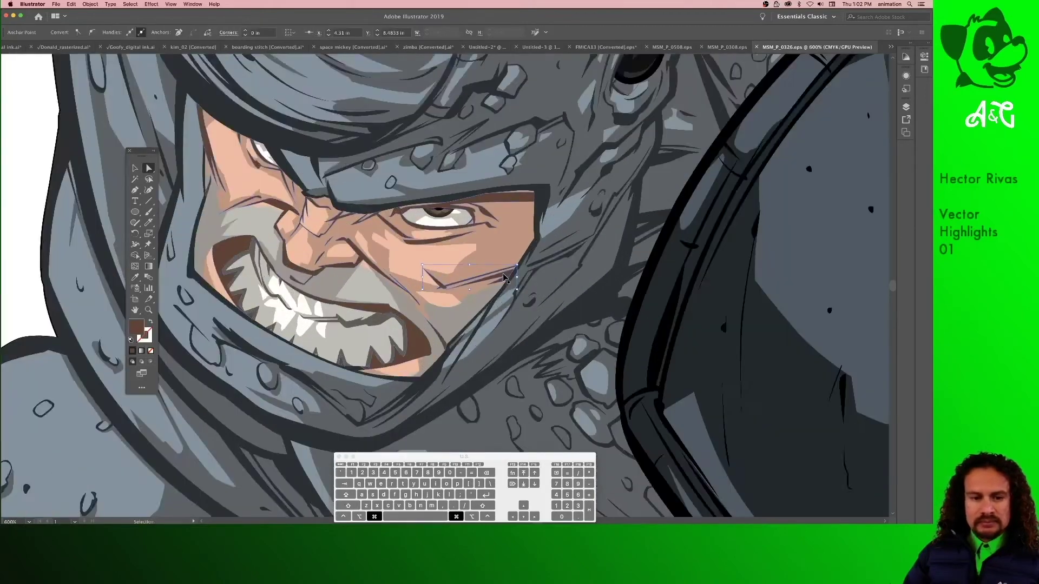
{"action": "key", "text": "super+equal"}
{"action": "left_click_drag", "start_coordinate": [503, 277], "coordinate": [497, 225]}
{"action": "key", "text": "super+y"}
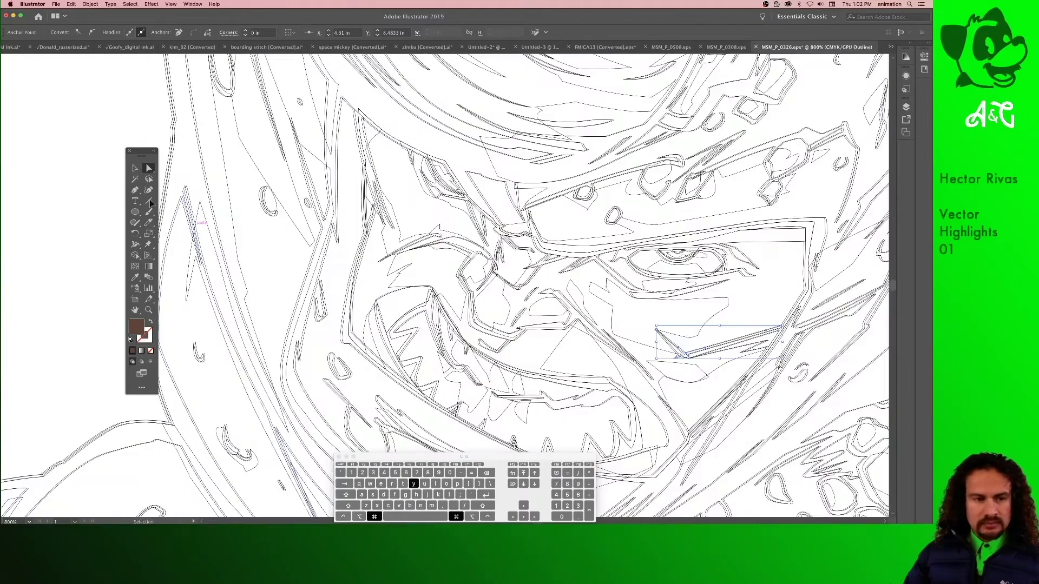
{"action": "left_click", "coordinate": [92, 148]}
{"action": "key", "text": "super+y"}
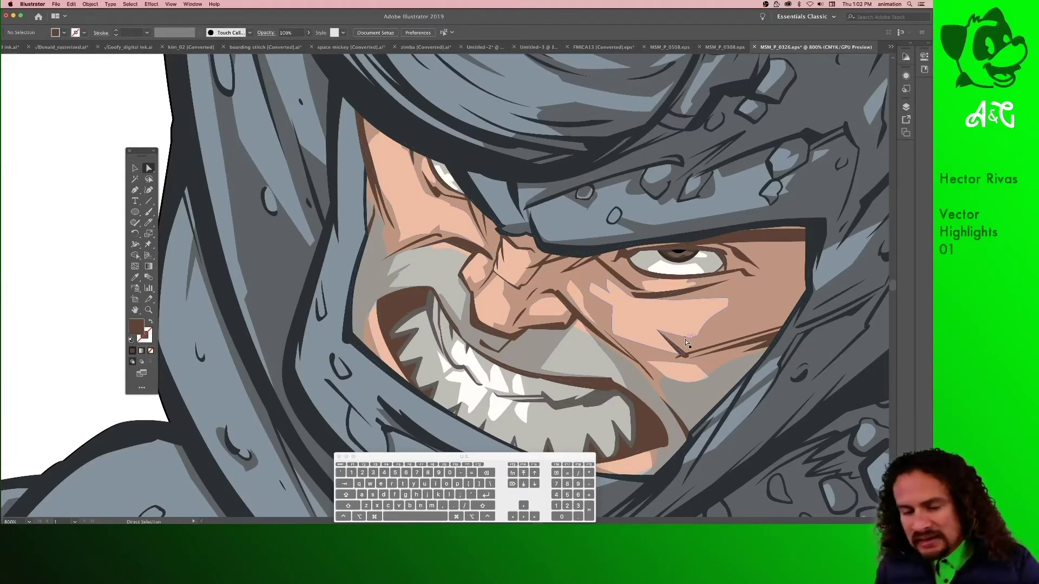
{"action": "left_click", "coordinate": [541, 285]}
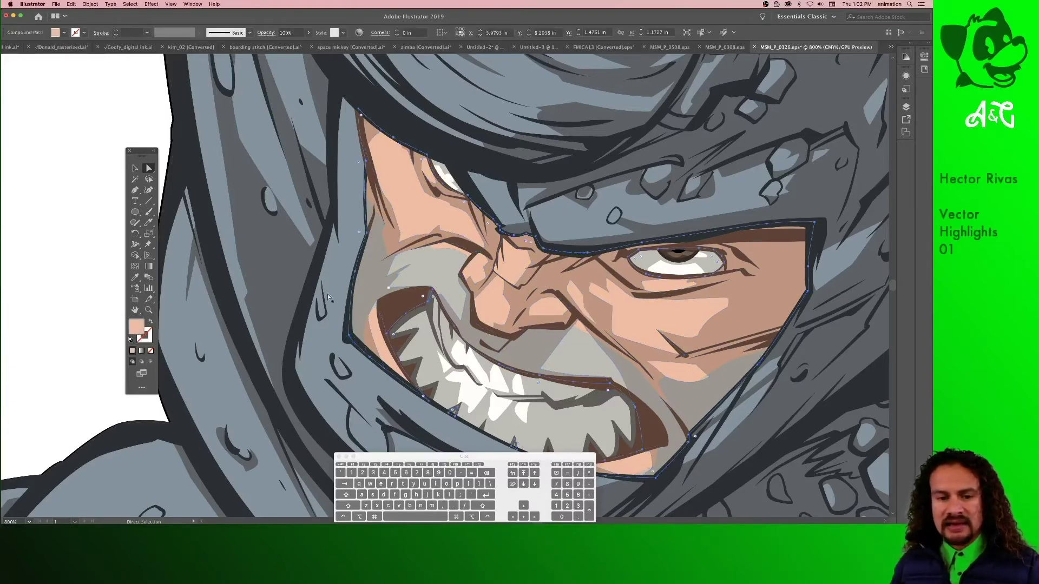
{"action": "left_click", "coordinate": [100, 290]}
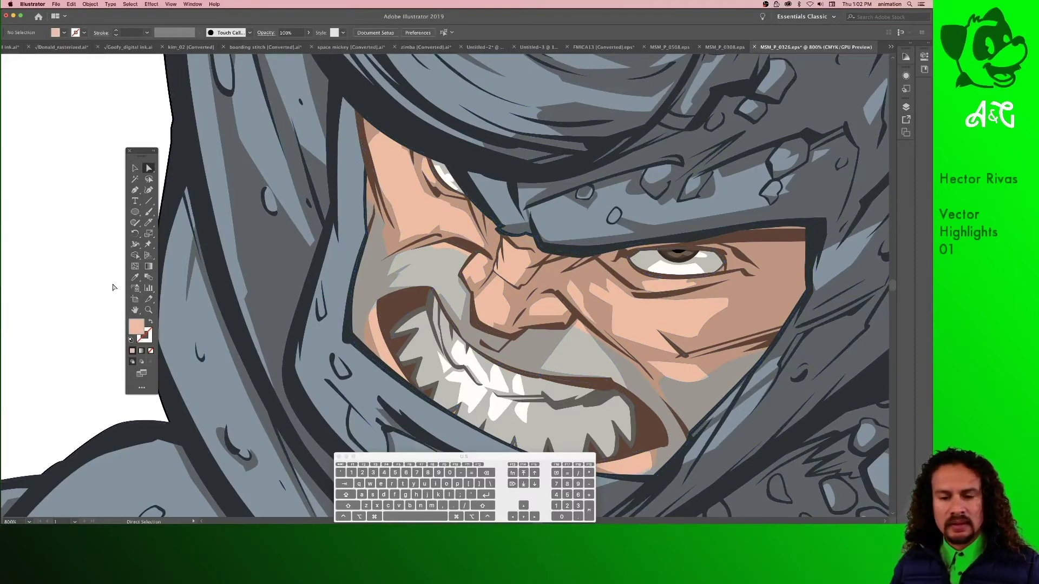
Inspect the shoulder spike by selecting its fill shapes, deselect them and fit the whole artboard in view.
{"action": "key", "text": "space"}
{"action": "left_click_drag", "start_coordinate": [397, 81], "coordinate": [576, 314]}
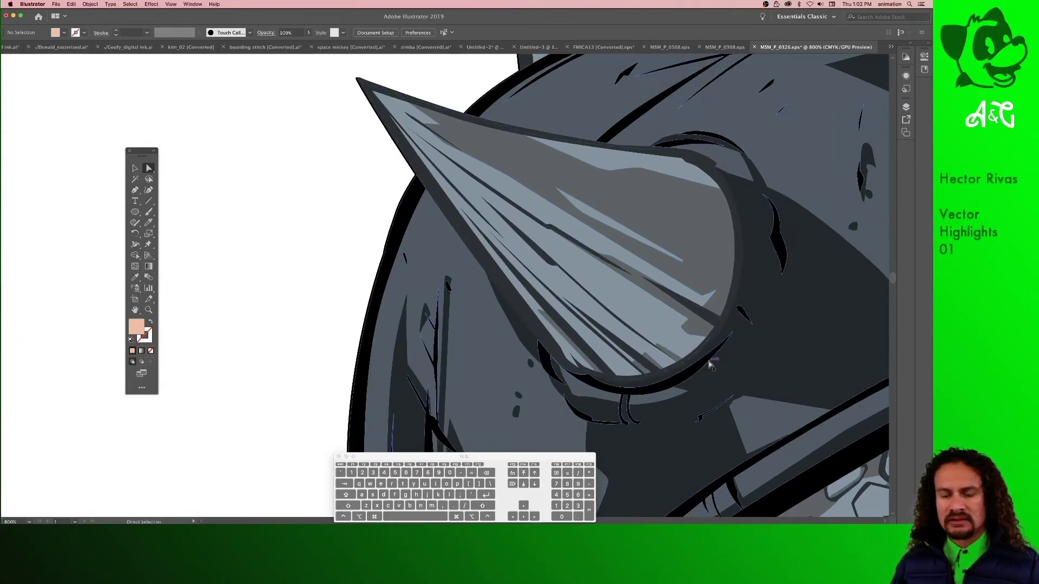
{"action": "left_click", "coordinate": [681, 243]}
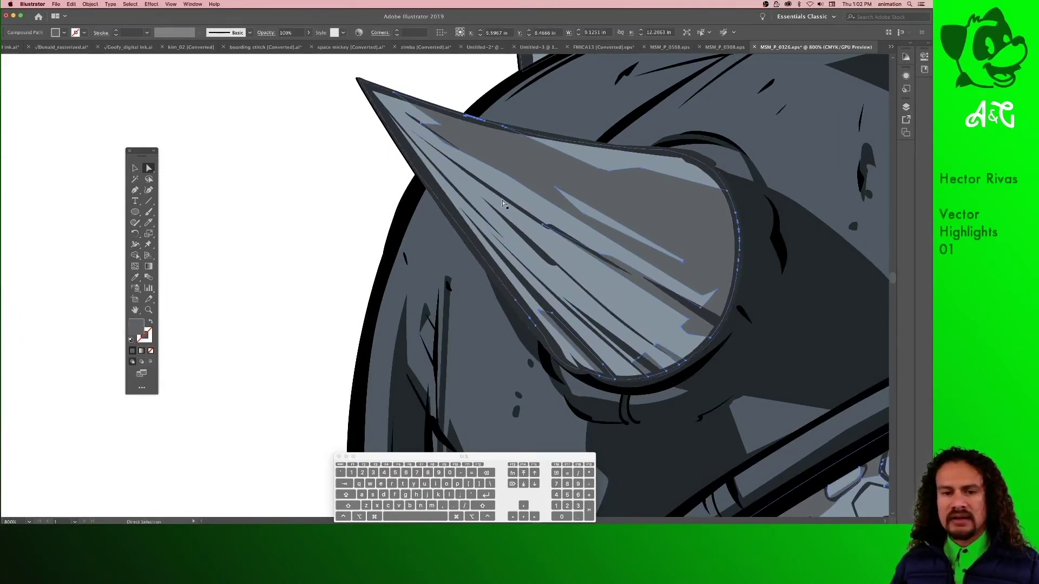
{"action": "left_click", "coordinate": [513, 229]}
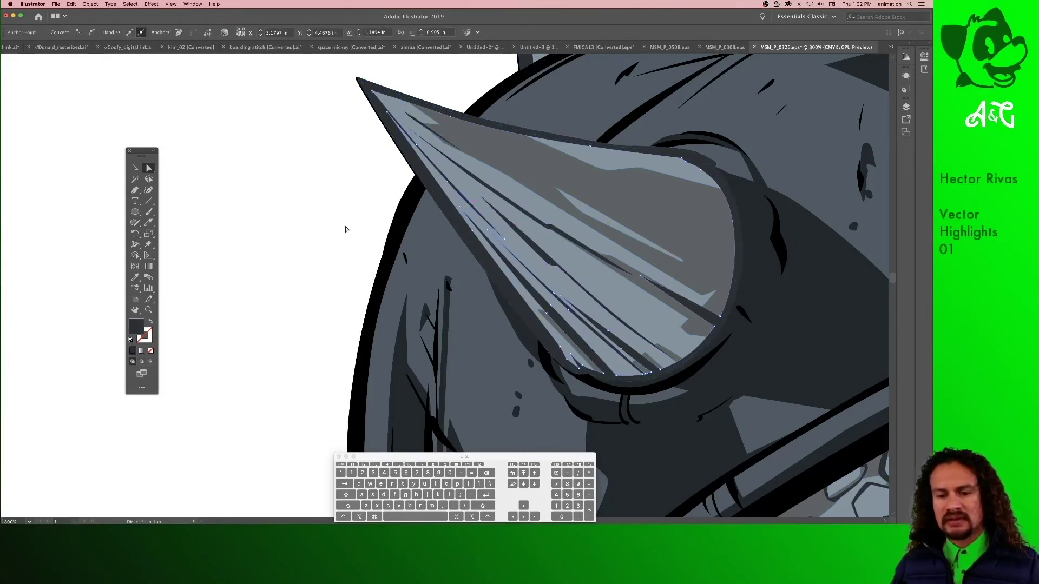
{"action": "left_click", "coordinate": [329, 237]}
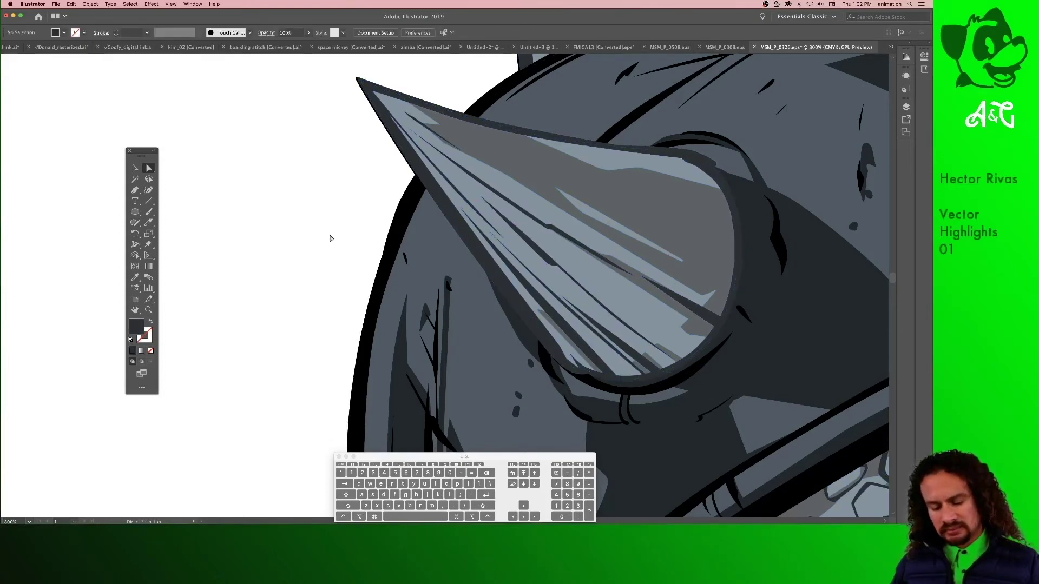
{"action": "key", "text": "super+0"}
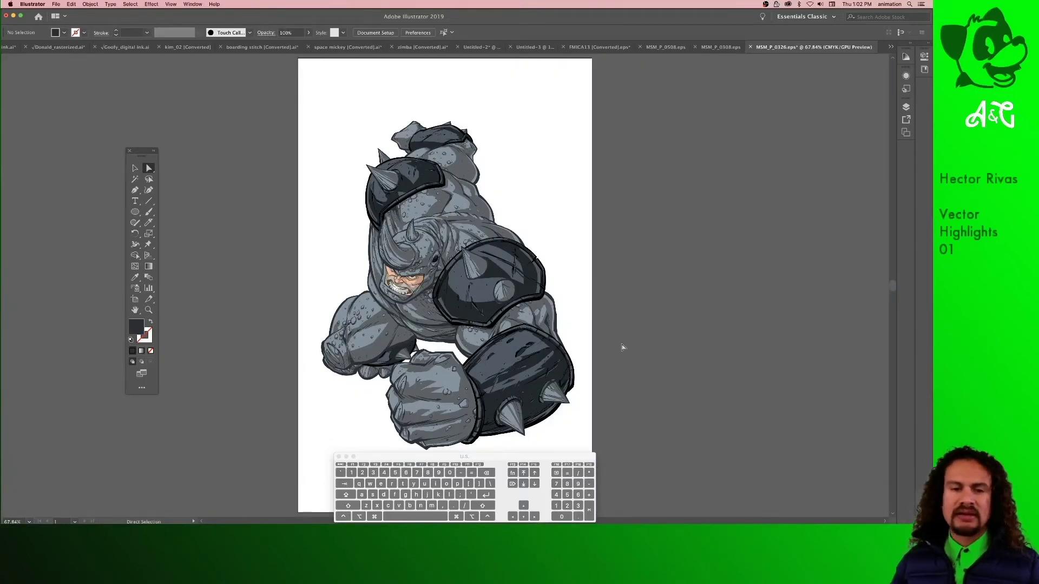
Bring up MSM_P_0308.eps and examine Spider-Man's head, arms and chest at 200%.
{"action": "left_click", "coordinate": [720, 47]}
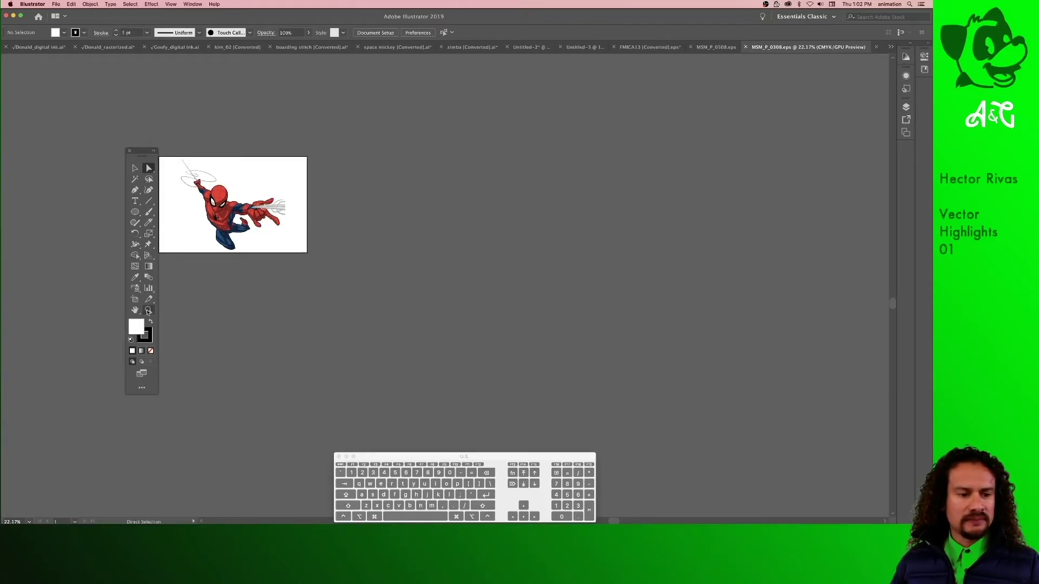
{"action": "key", "text": "super"}
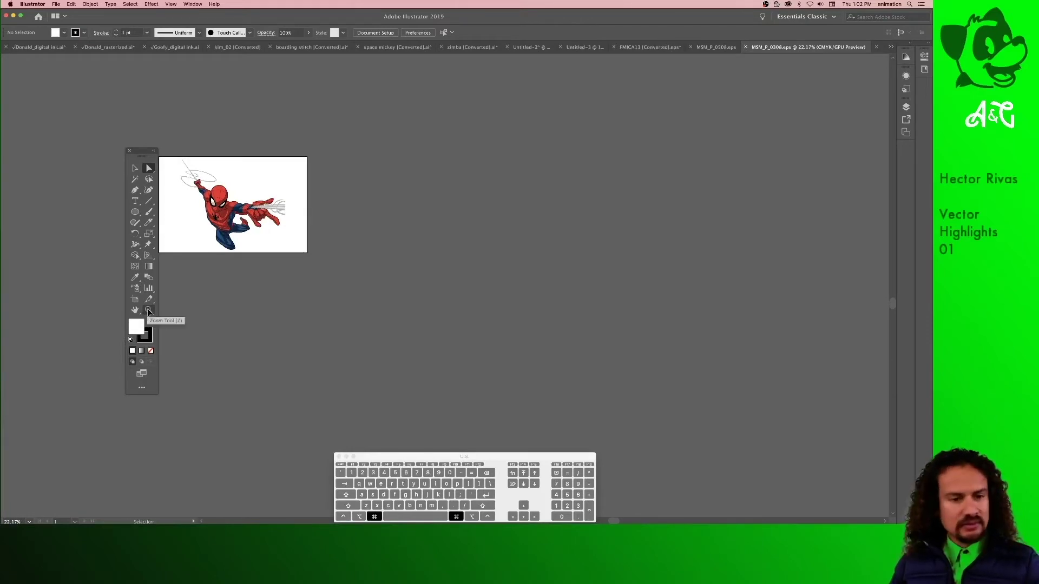
{"action": "key", "text": "super+0"}
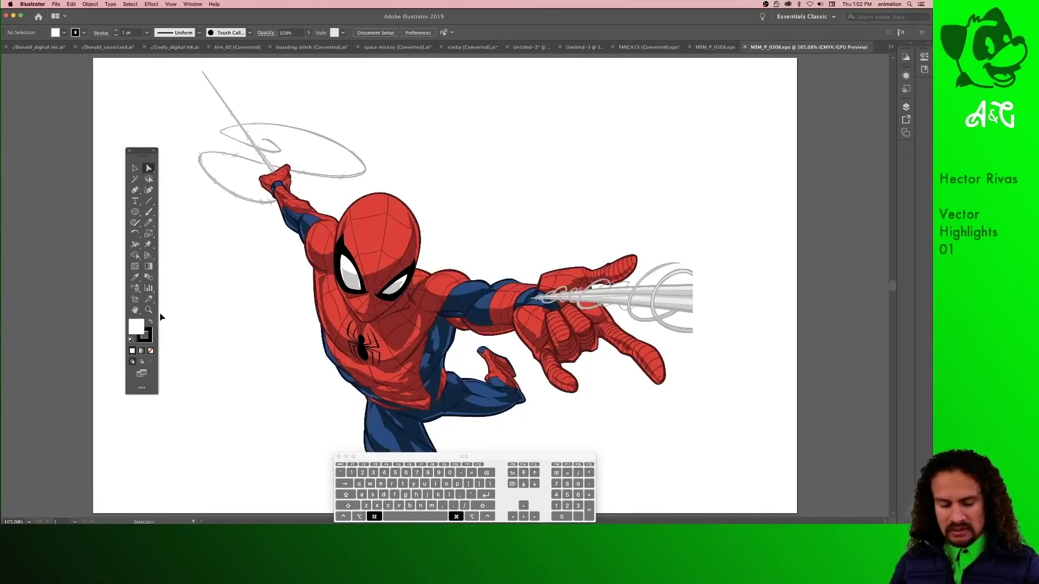
{"action": "key", "text": "super+="}
{"action": "key", "text": "super+="}
{"action": "key", "text": "space"}
{"action": "left_click_drag", "start_coordinate": [374, 351], "coordinate": [632, 212]}
{"action": "key", "text": "space"}
{"action": "left_click_drag", "start_coordinate": [417, 246], "coordinate": [336, 329]}
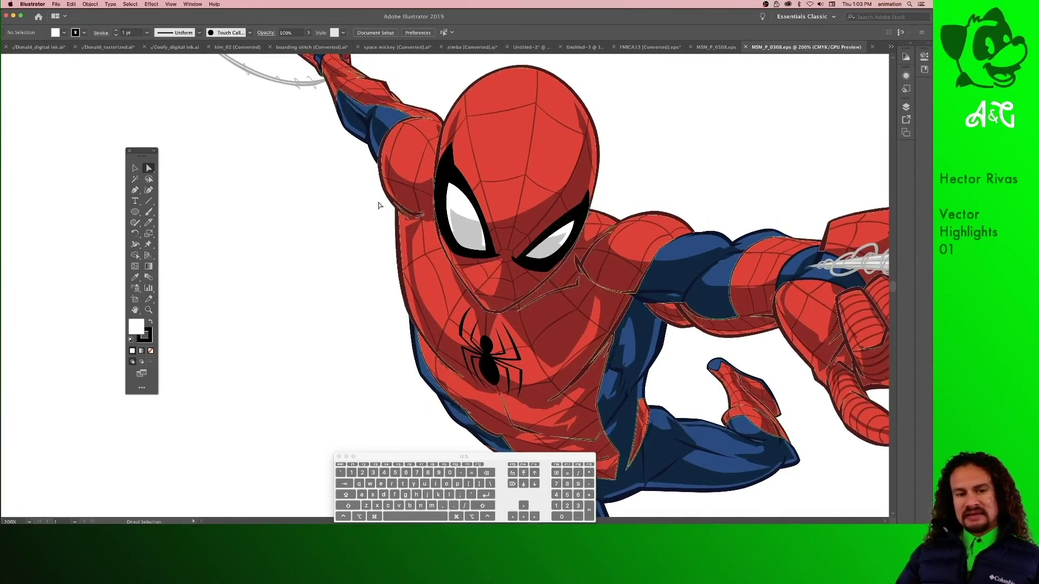
Examine the shading on Spider-Man's torso and legs, leaving nothing selected, and return to the head.
{"action": "key", "text": "super+a"}
{"action": "left_click", "coordinate": [332, 236]}
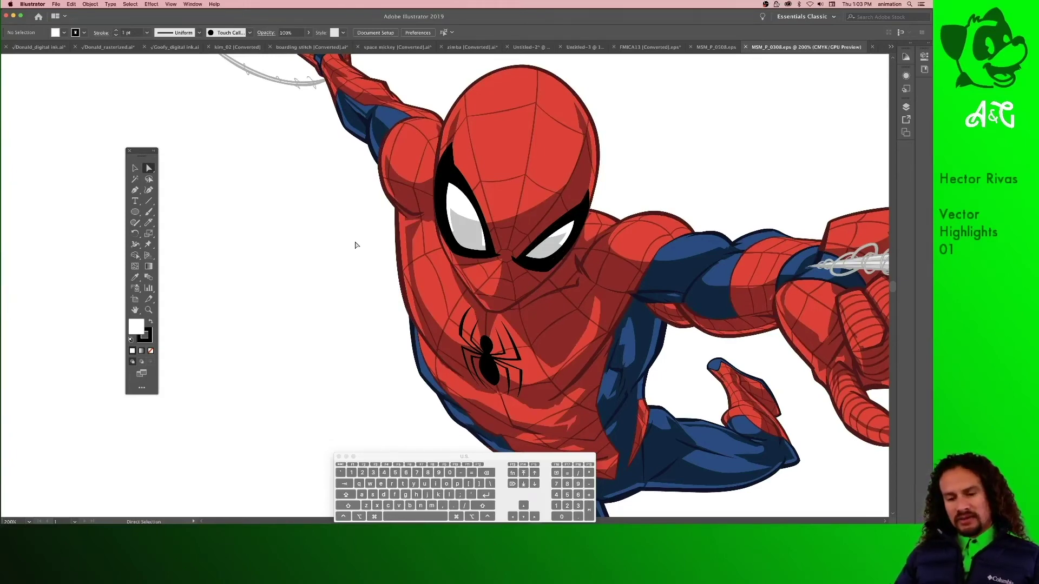
{"action": "key", "text": "space"}
{"action": "left_click_drag", "start_coordinate": [406, 350], "coordinate": [396, 236]}
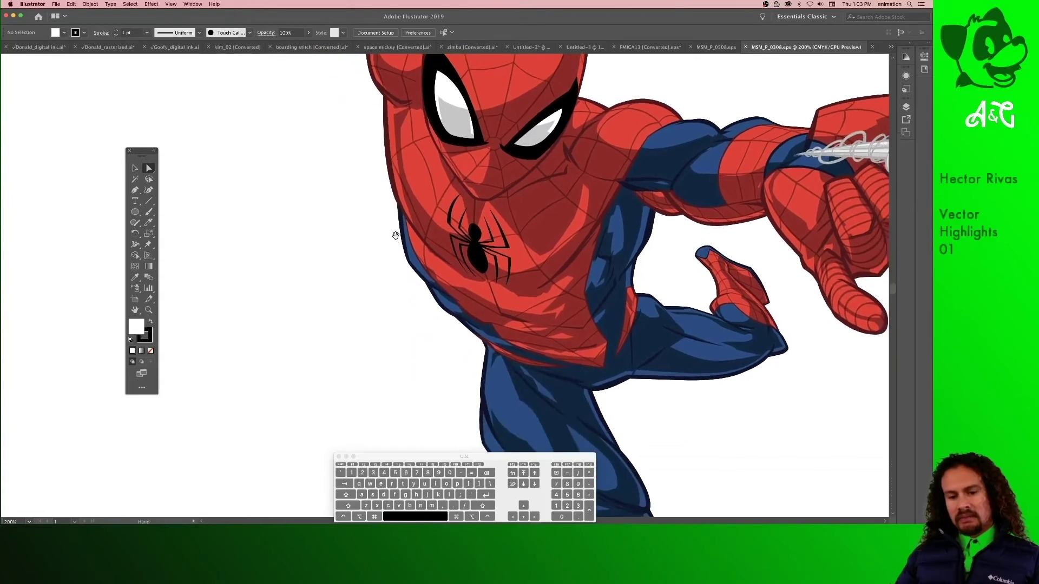
{"action": "scroll", "coordinate": [401, 287], "scroll_direction": "down", "scroll_amount": 5}
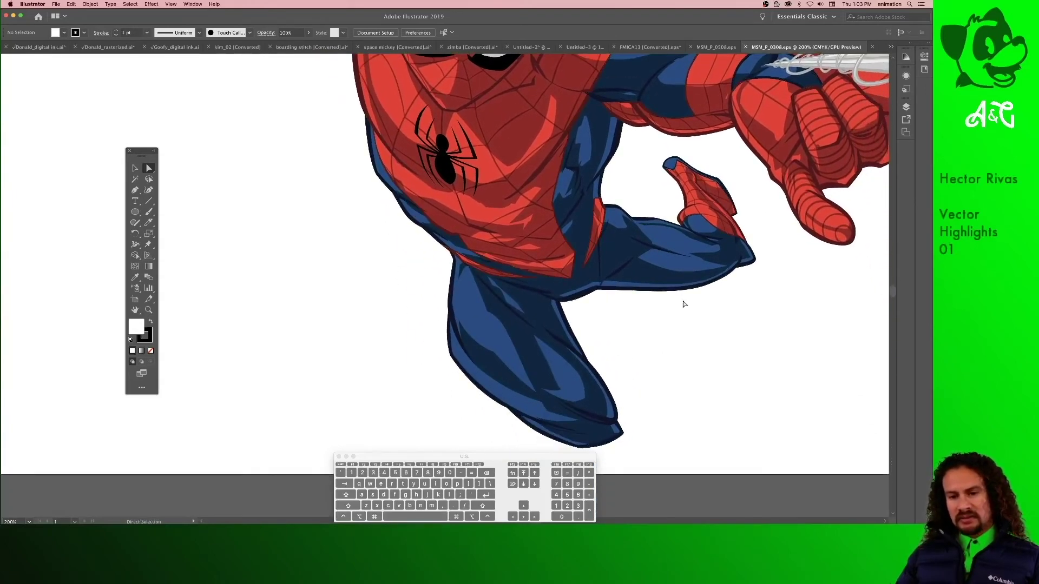
{"action": "key", "text": "space"}
{"action": "left_click_drag", "start_coordinate": [550, 135], "coordinate": [615, 353]}
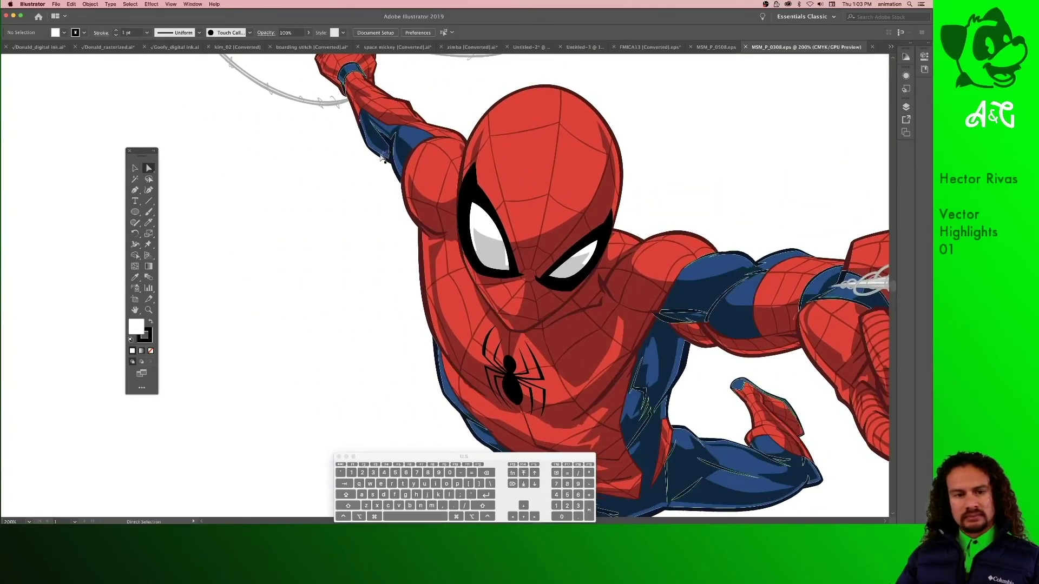
Remove the dark navy shadow shapes from the blue parts of Spider-Man's suit and check the artwork at 150%.
{"action": "left_click", "coordinate": [385, 150], "text": "super"}
{"action": "key", "text": "super+x"}
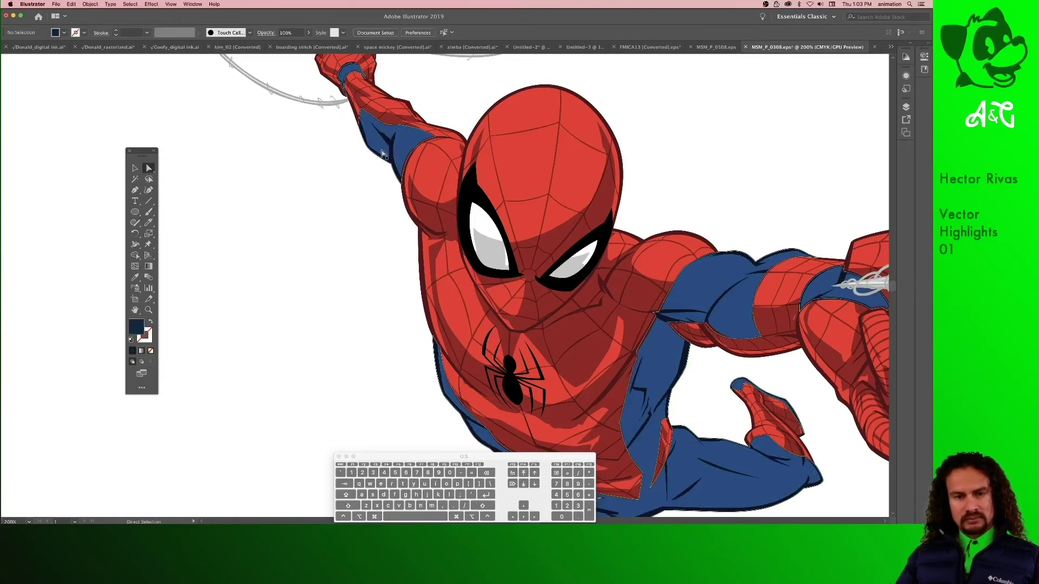
{"action": "key", "text": "super+minus"}
{"action": "key", "text": "super+minus"}
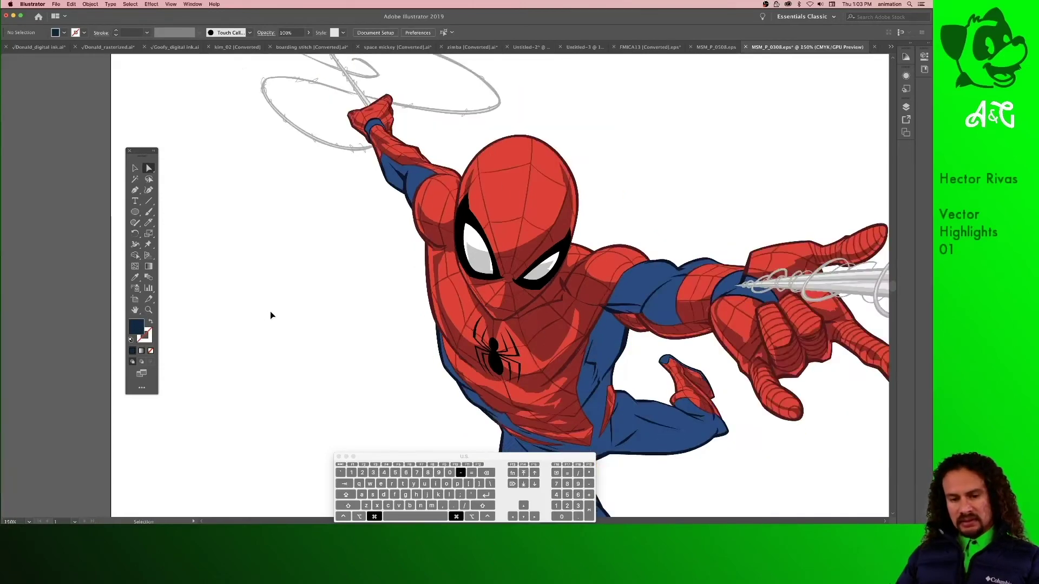
Hide the dark red shadow shapes on the red parts of Spider-Man's suit and examine the flat-coloured artwork at 100% and 150%.
{"action": "left_click_drag", "start_coordinate": [546, 340], "coordinate": [549, 332]}
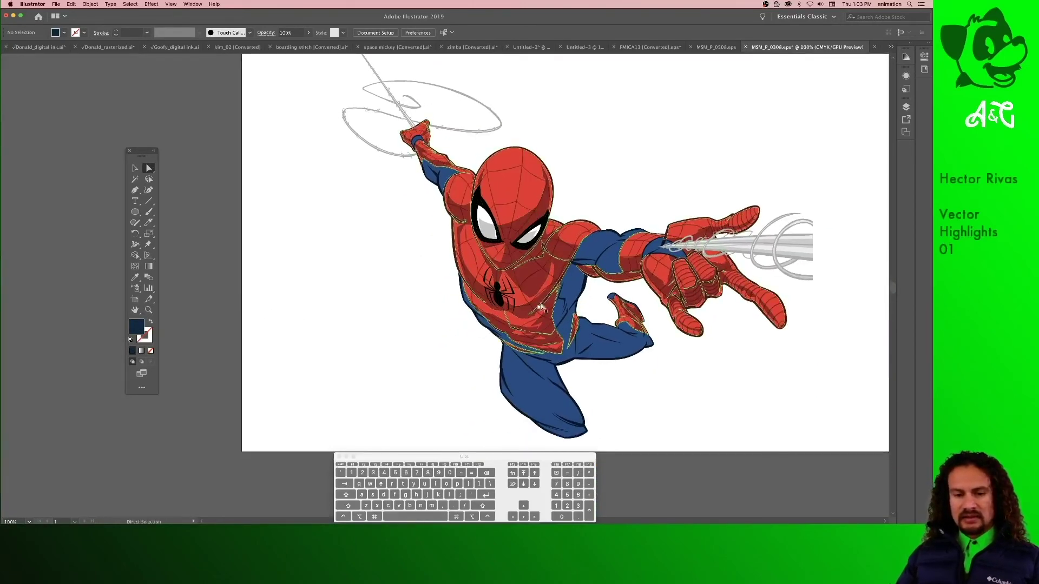
{"action": "left_click", "coordinate": [547, 304]}
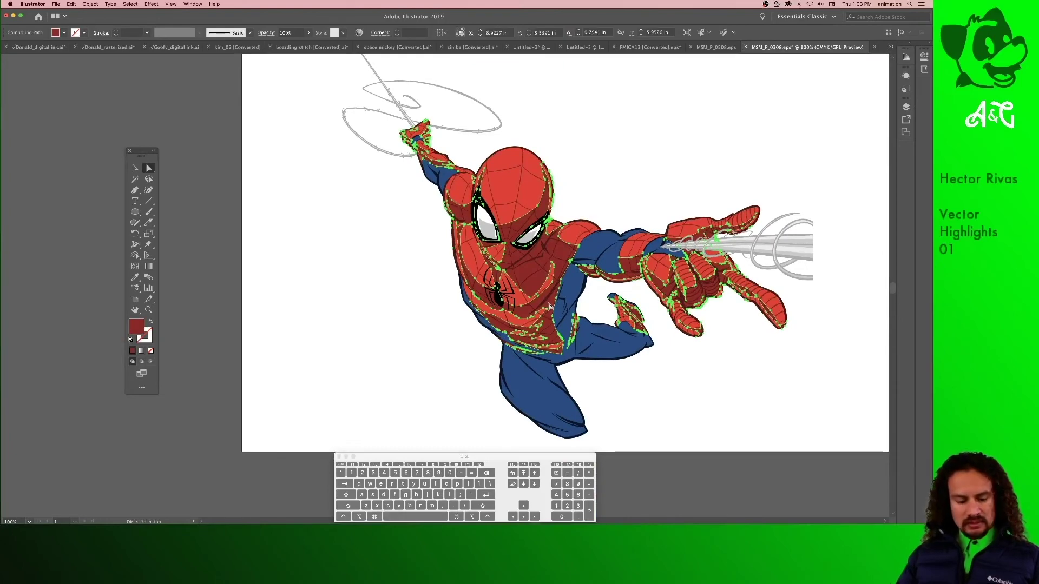
{"action": "key", "text": "super+x"}
{"action": "key", "text": "super+equal"}
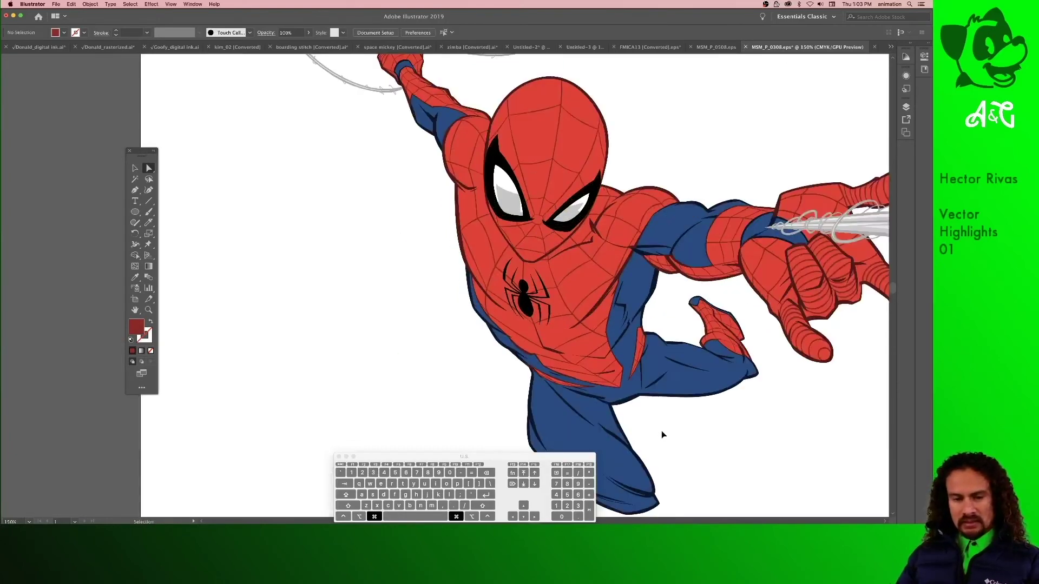
{"action": "left_click_drag", "start_coordinate": [400, 359], "coordinate": [325, 339]}
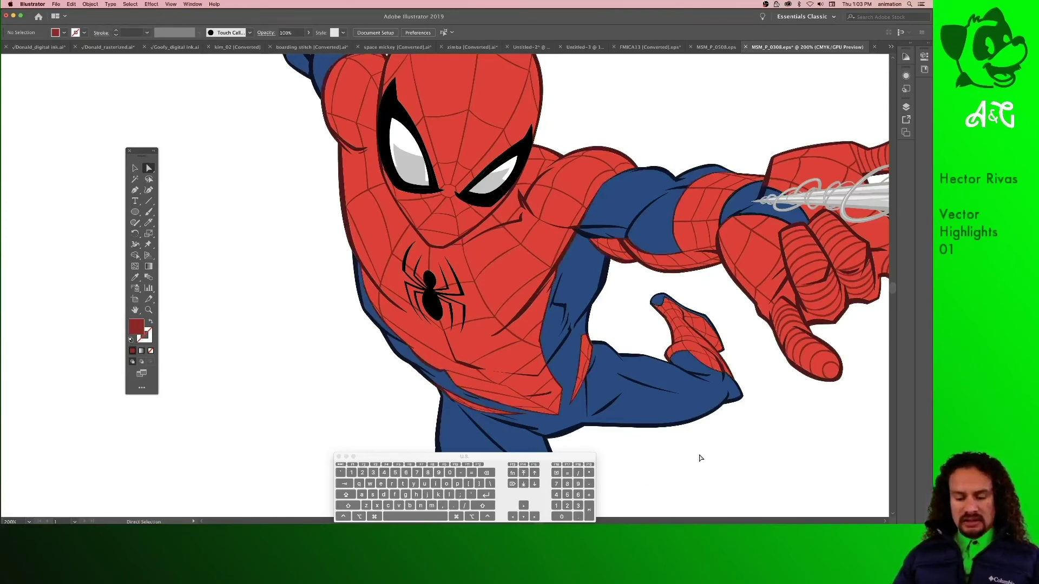
{"action": "key", "text": "cmd+1"}
{"action": "key", "text": "space"}
{"action": "left_click_drag", "start_coordinate": [599, 397], "coordinate": [628, 388]}
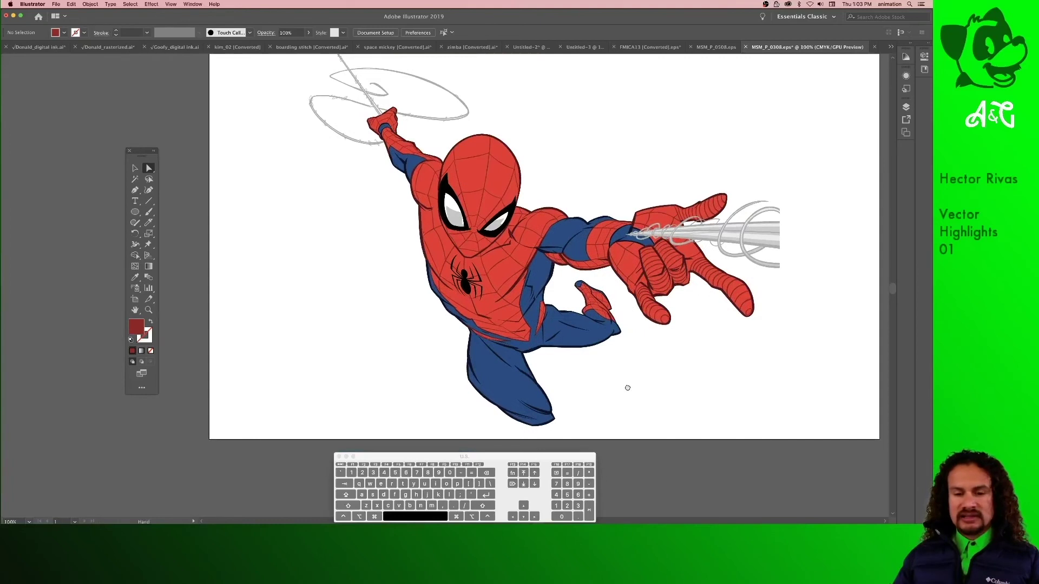
{"action": "key", "text": "cmd+equal"}
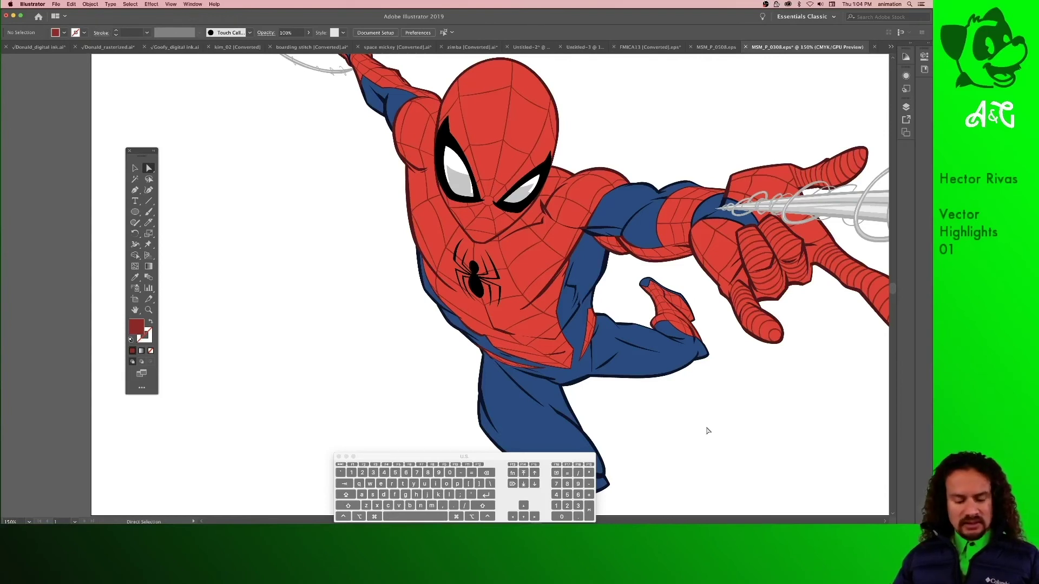
Show all the hidden red and blue shadow shapes on Spider-Man's suit, deselect them and fit the artboard in view.
{"action": "key", "text": "super"}
{"action": "key", "text": "alt"}
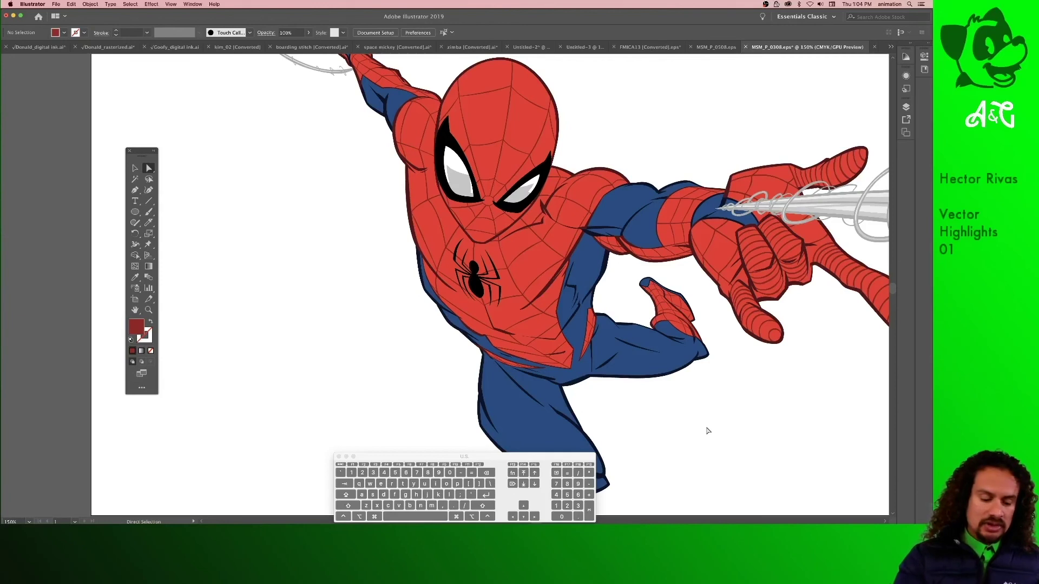
{"action": "key", "text": "super+a"}
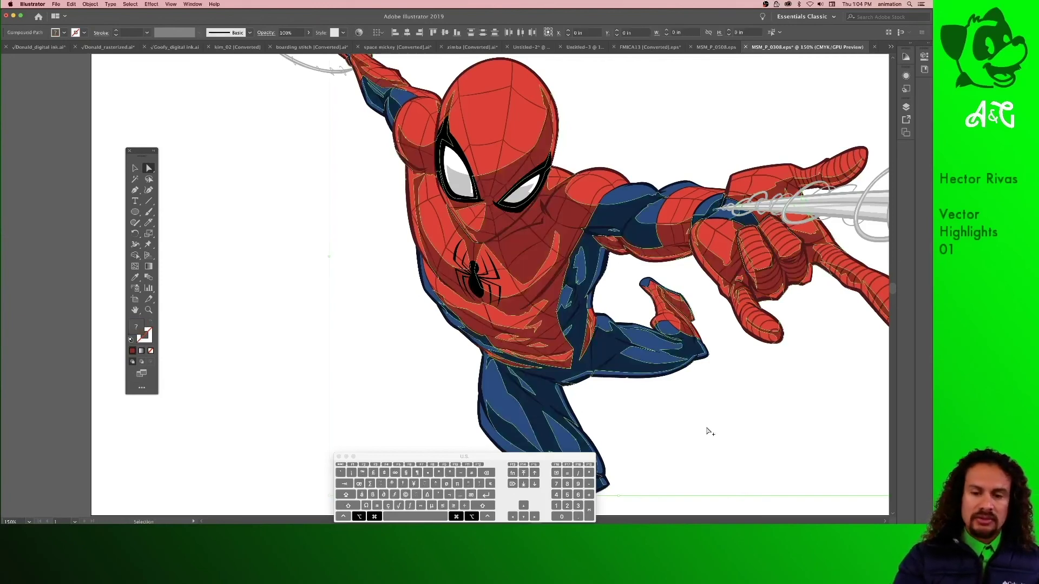
{"action": "left_click", "coordinate": [703, 436]}
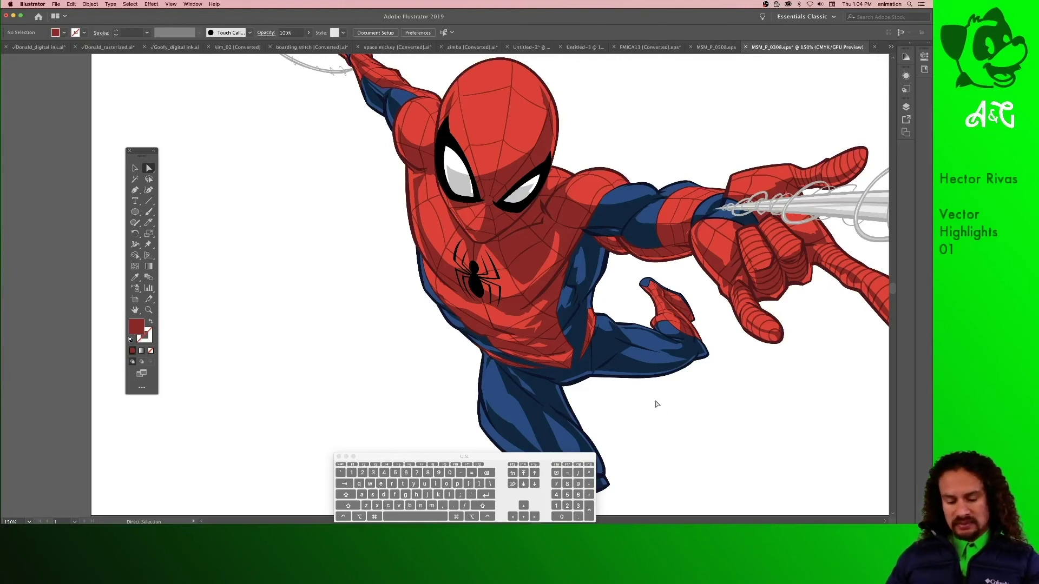
{"action": "key", "text": "super+0"}
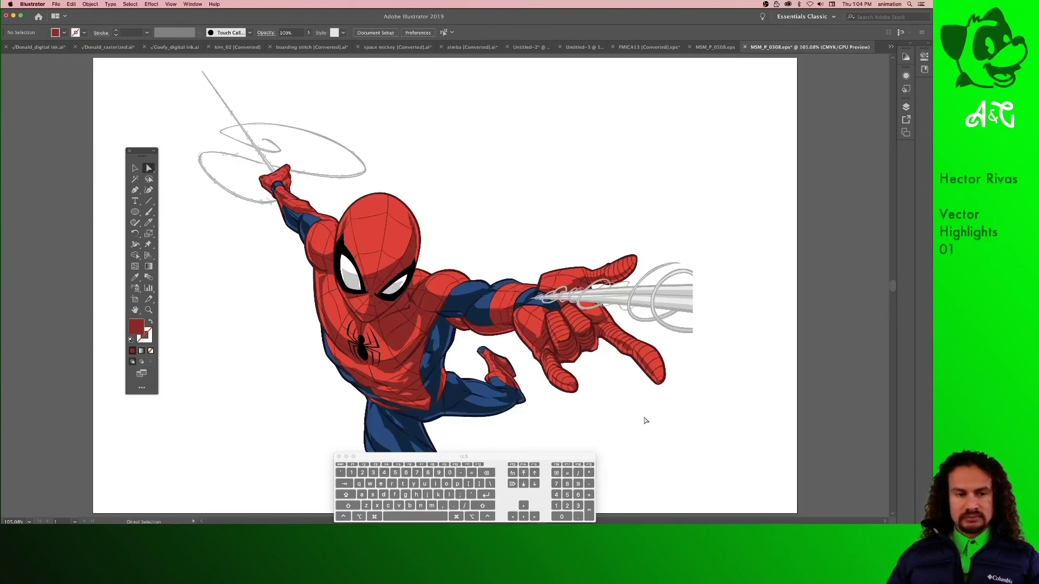